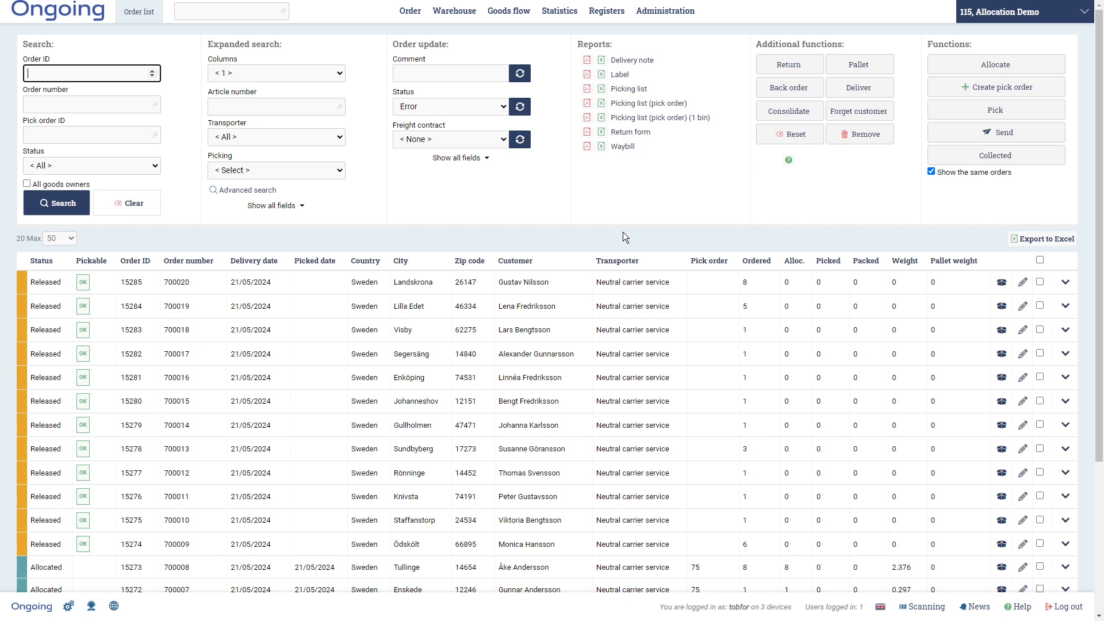
Open the help for the order list functions and examine the pick order and order status checks under Allocate (AllocateFunctions)
click(788, 161)
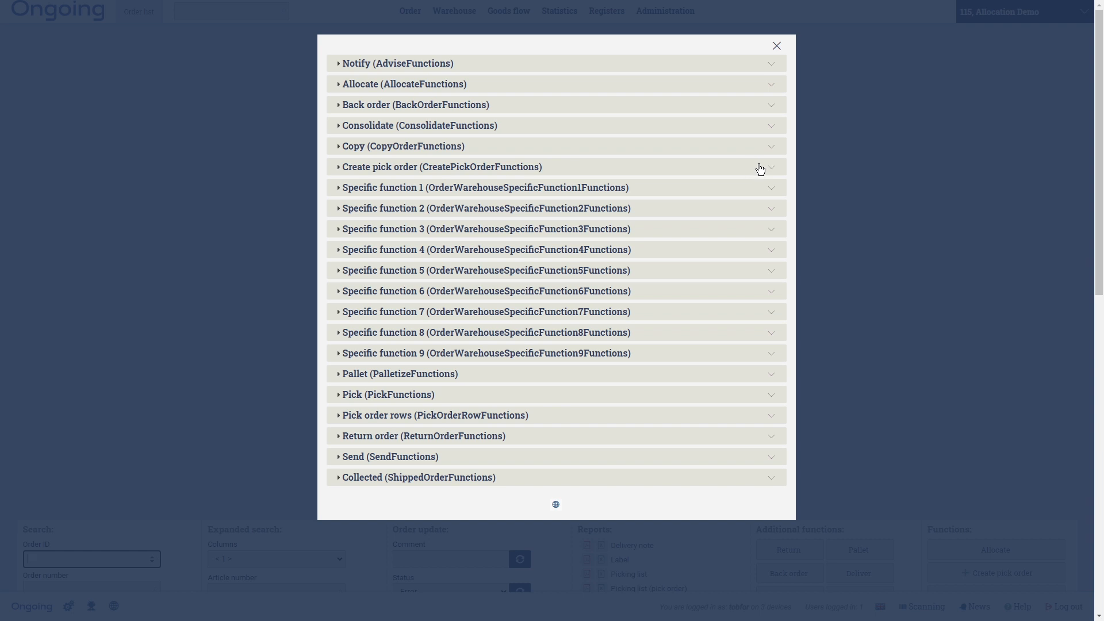
click(772, 87)
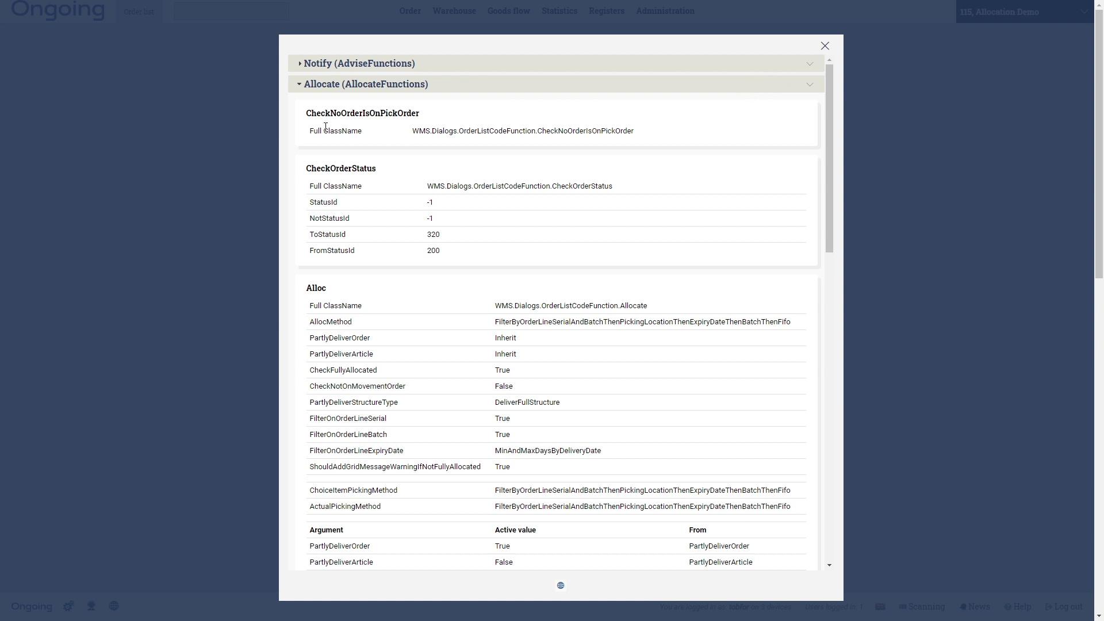
drag(305, 110, 337, 110)
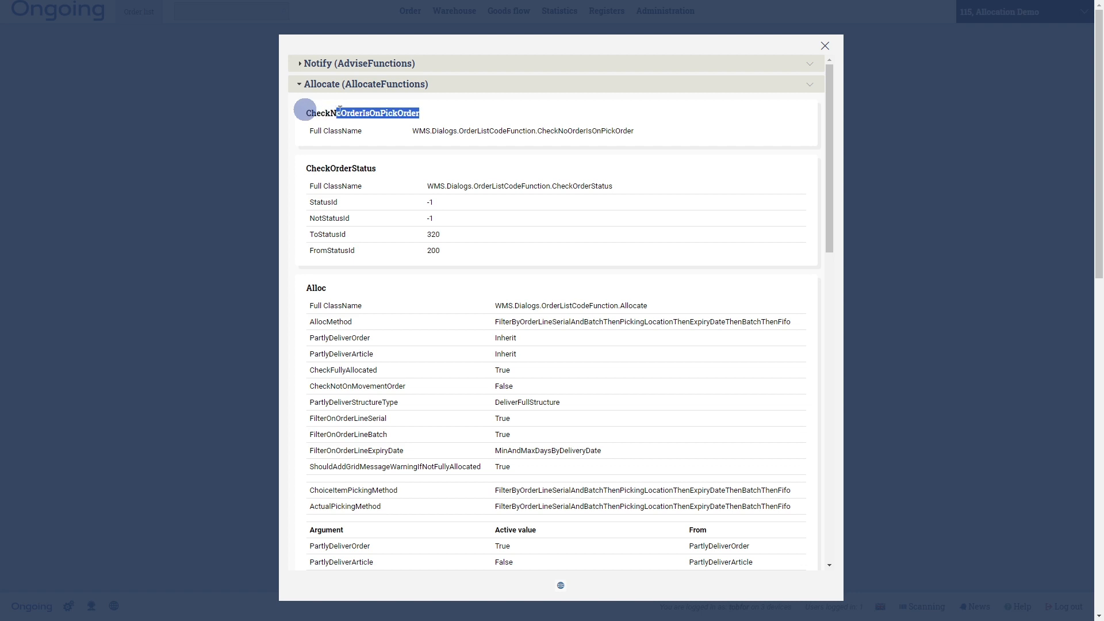
double_click(368, 113)
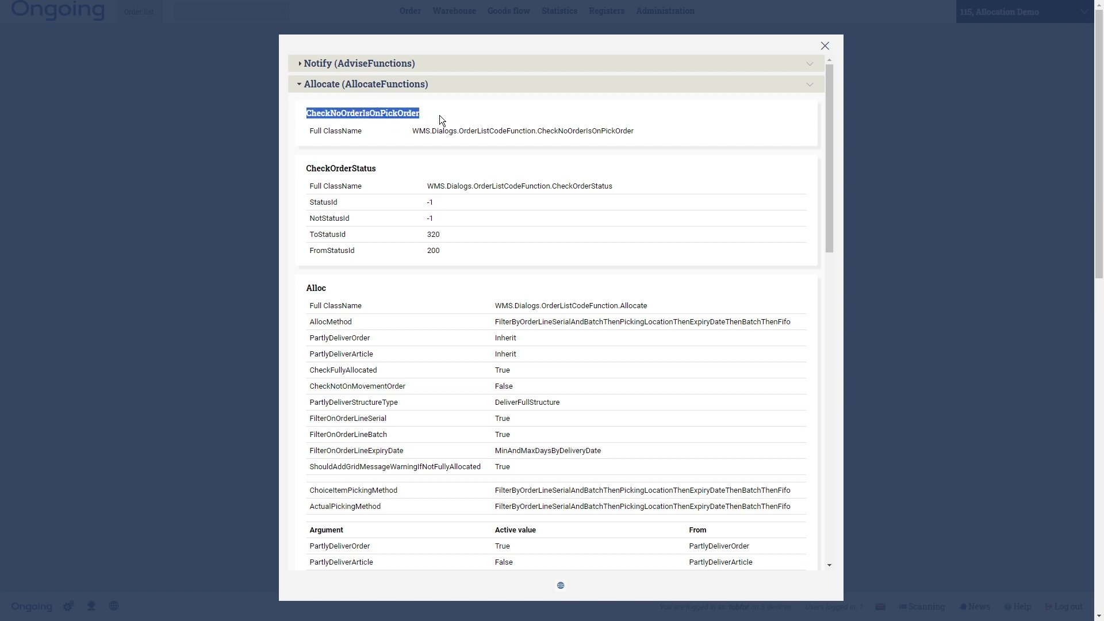
double_click(351, 168)
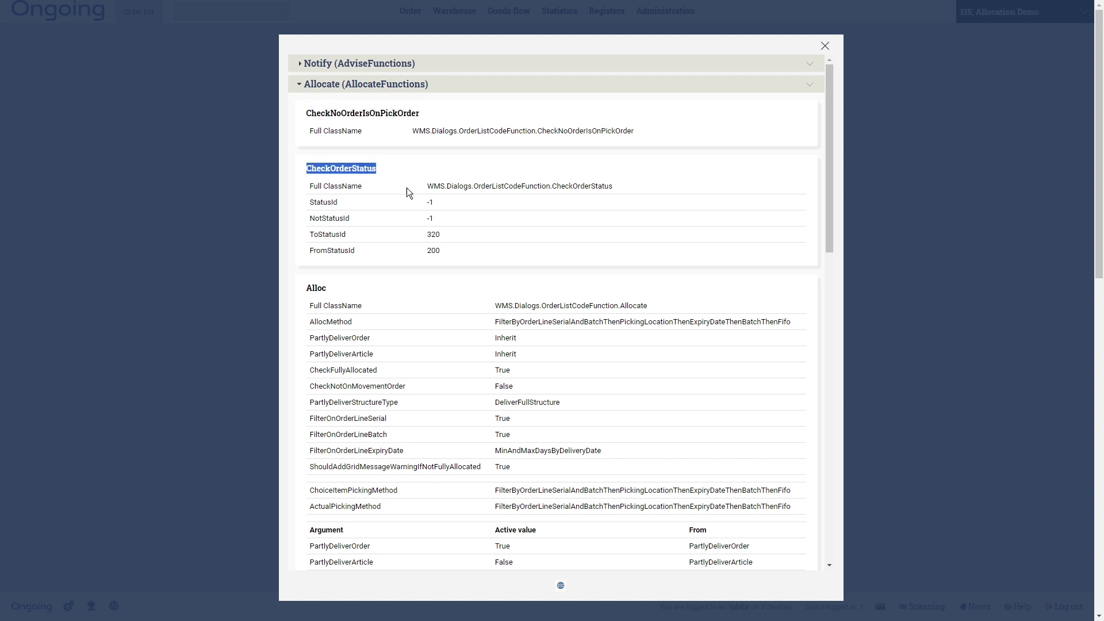
scroll(444, 196, down, 3)
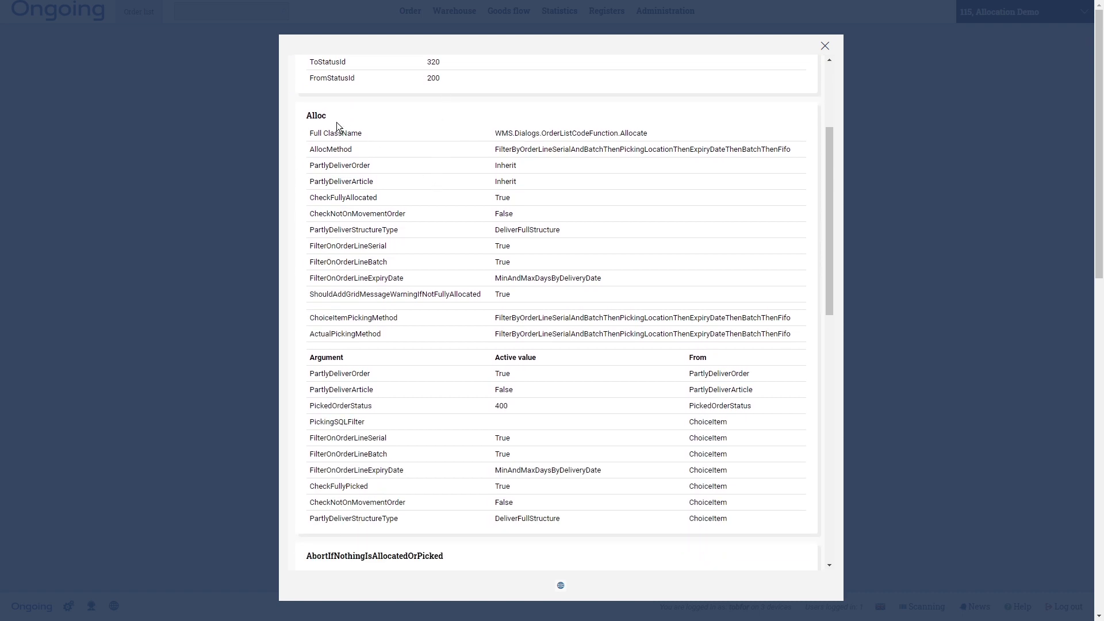
Examine the Alloc function's AllocMethod value, focusing on the part that filters by order line serial and batch
double_click(318, 116)
double_click(320, 149)
drag(493, 149, 791, 151)
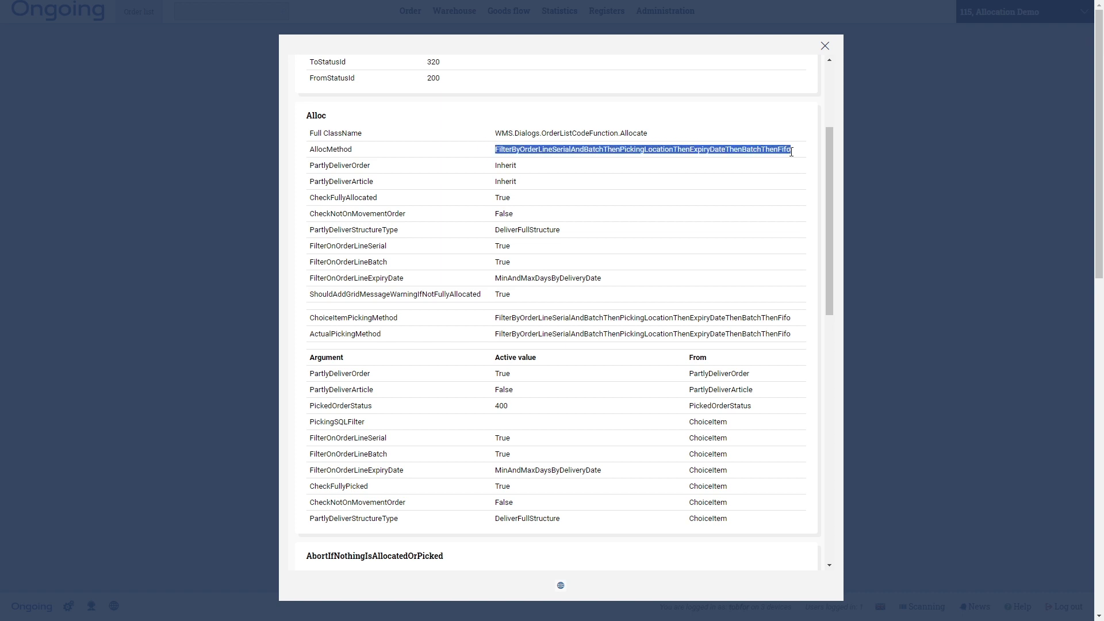
click(573, 148)
click(606, 149)
drag(605, 149, 512, 153)
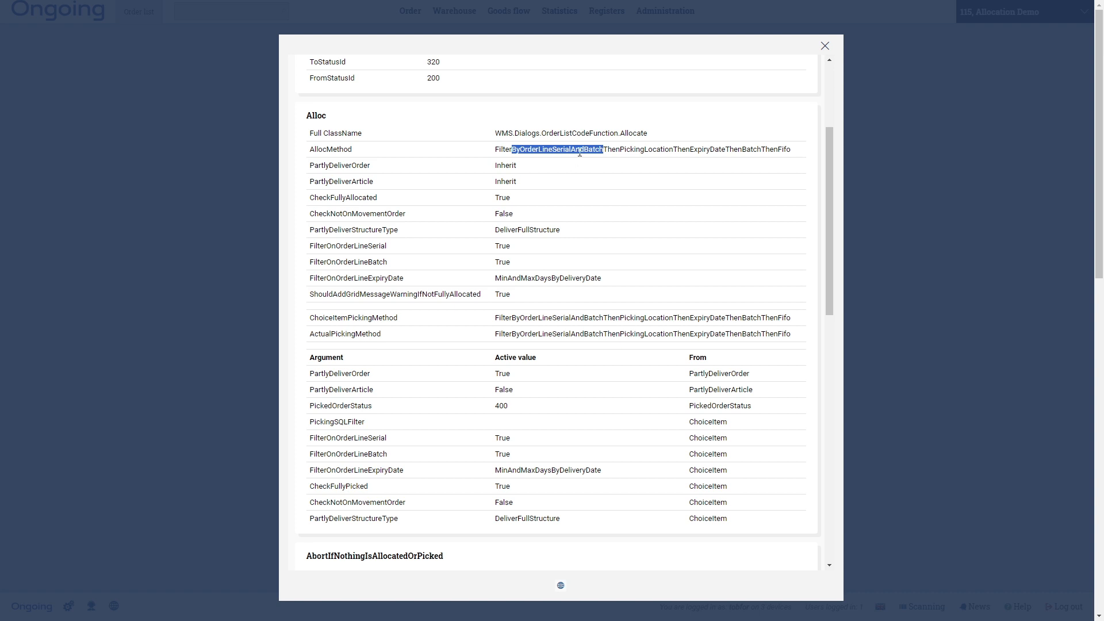
click(613, 150)
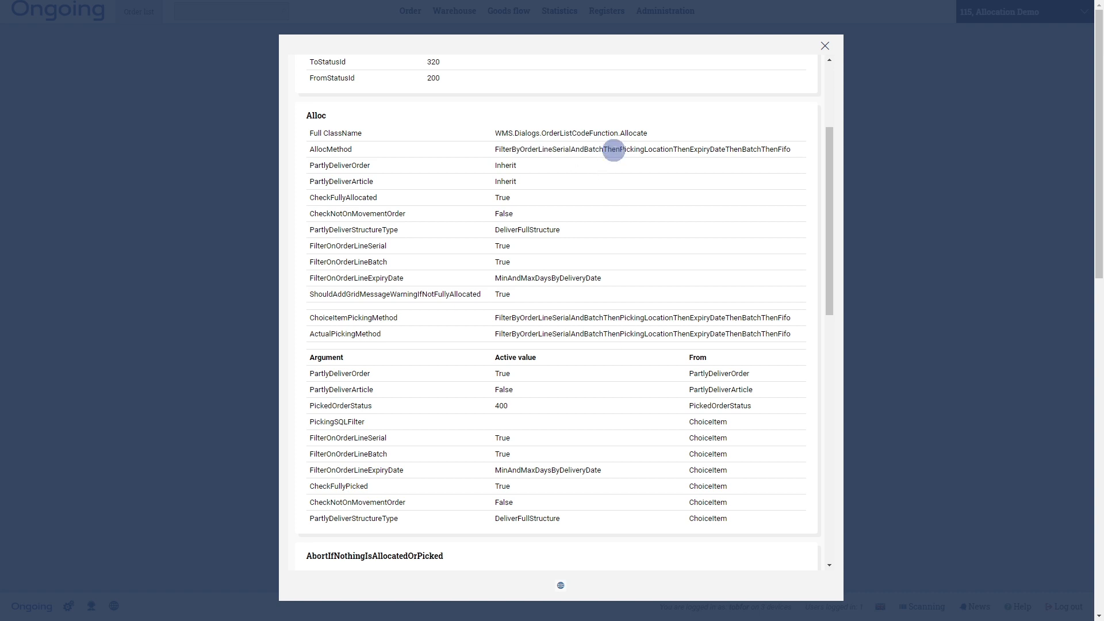
Examine the picking location, expiry date, batch and FIFO order in the AllocMethod value, and close the function help
drag(620, 150, 792, 151)
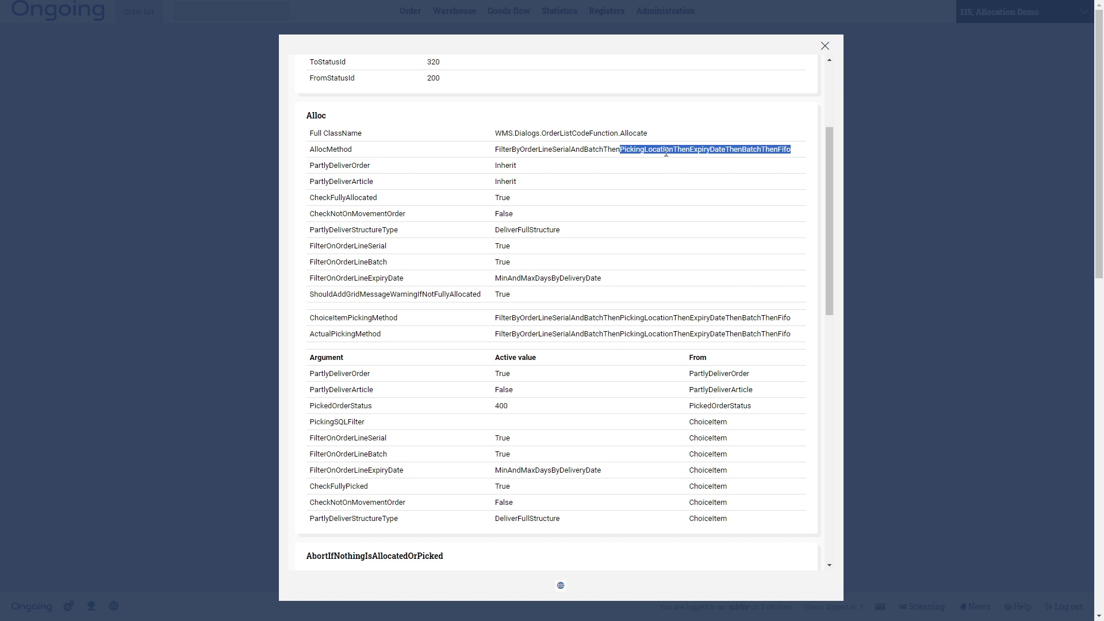
click(727, 148)
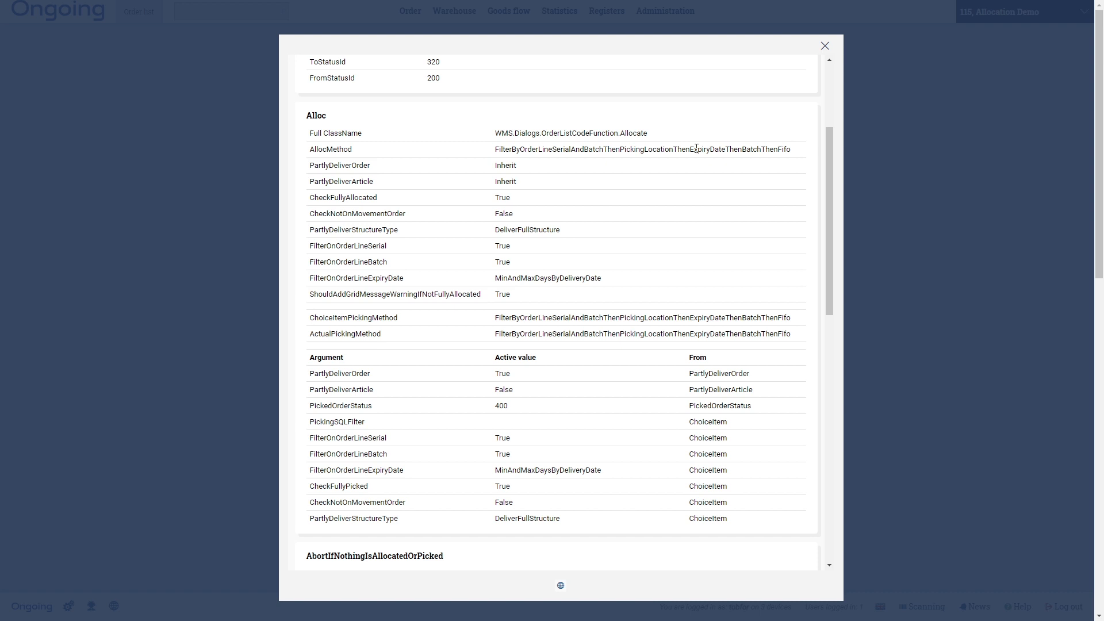
drag(687, 150, 721, 150)
drag(799, 148, 780, 148)
double_click(573, 147)
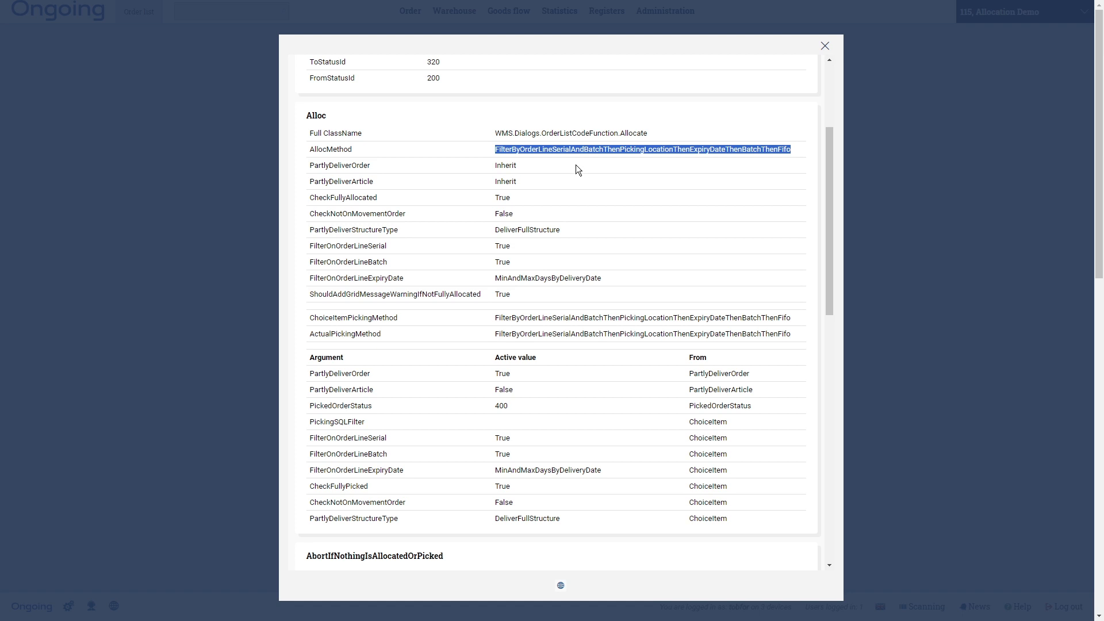
click(575, 166)
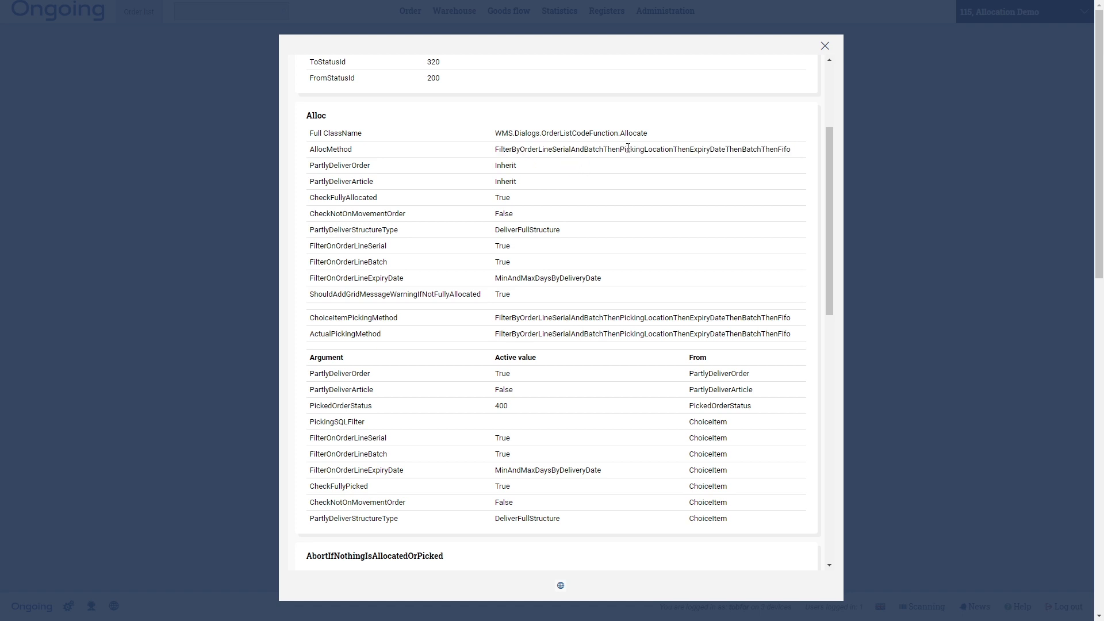
click(825, 45)
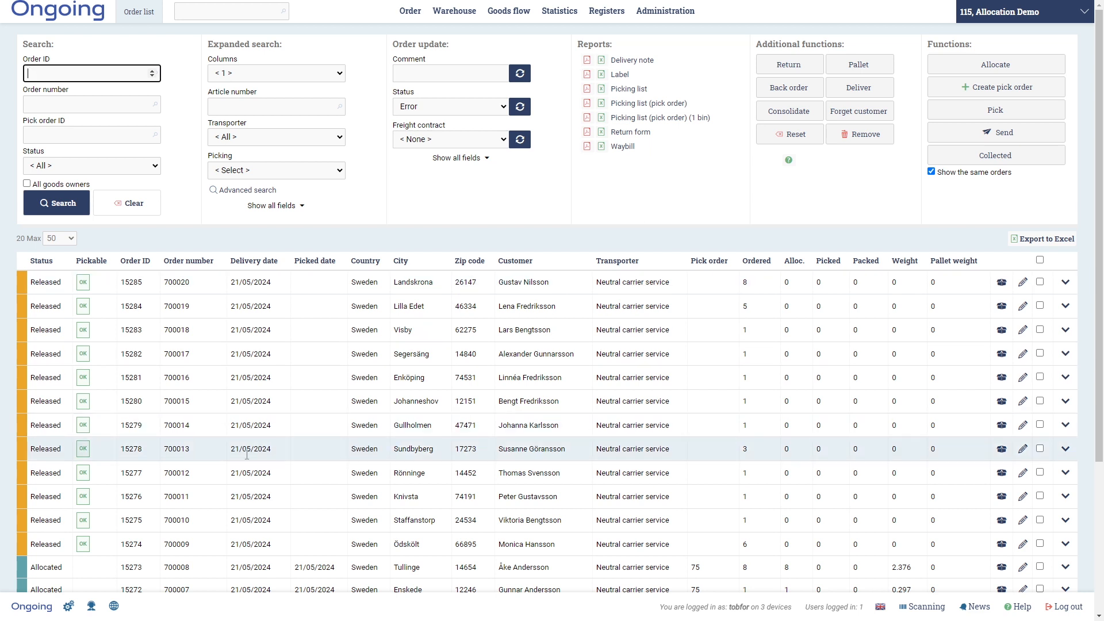
Open the order list's dialog settings and start editing the AllocFunctions setting
click(68, 609)
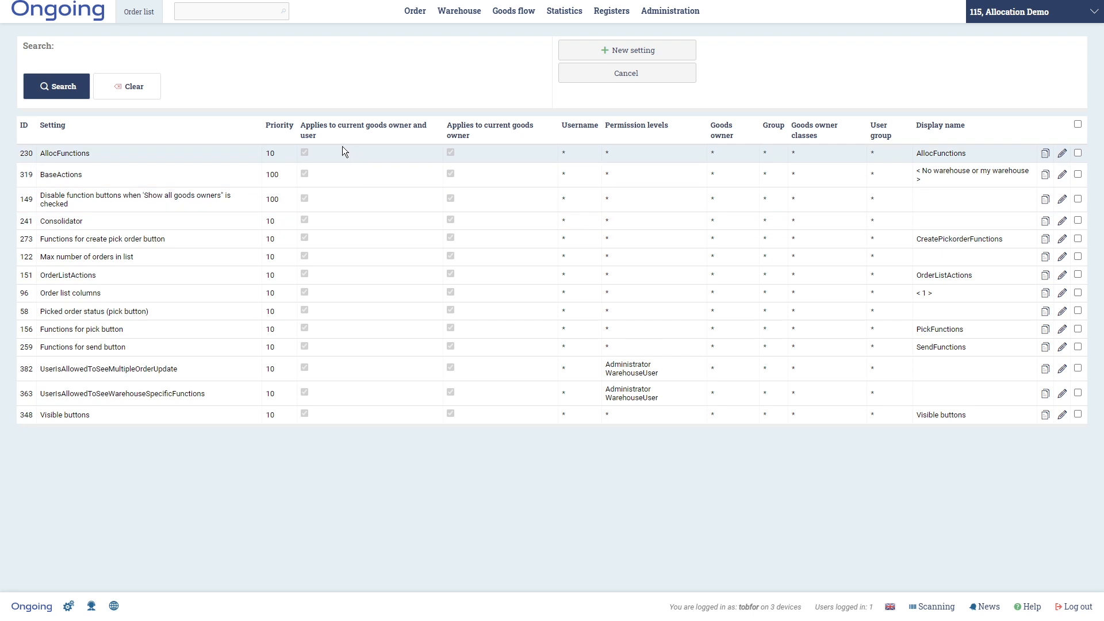
drag(42, 154, 95, 152)
click(107, 154)
click(1062, 153)
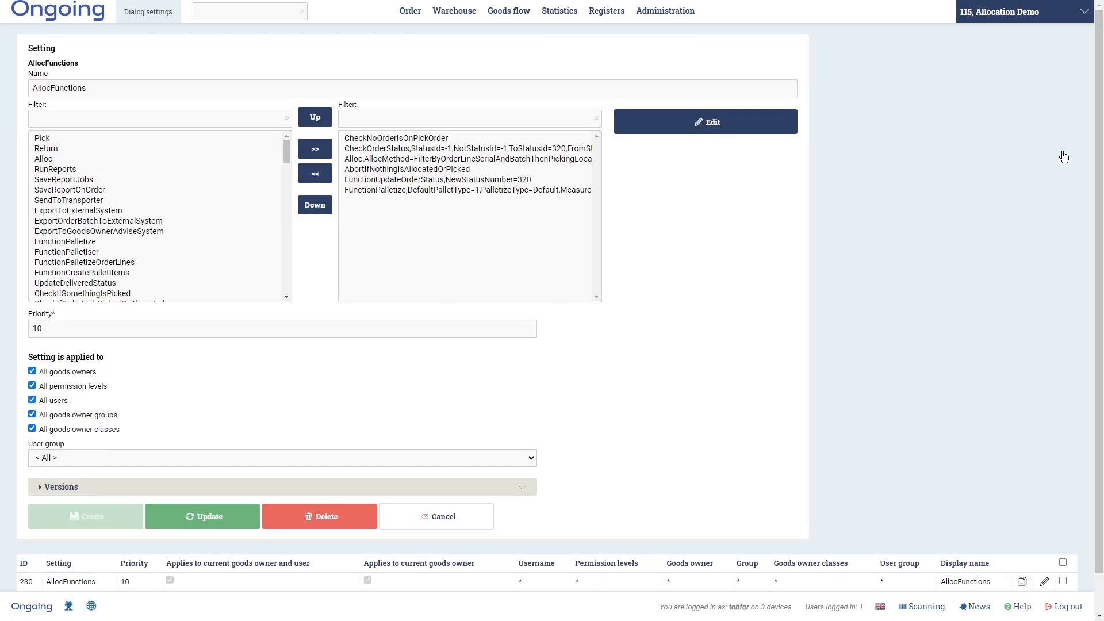
Go through the functions assigned to the AllocFunctions setting, including the pick order and order status checks
click(406, 139)
click(403, 149)
click(401, 159)
click(401, 170)
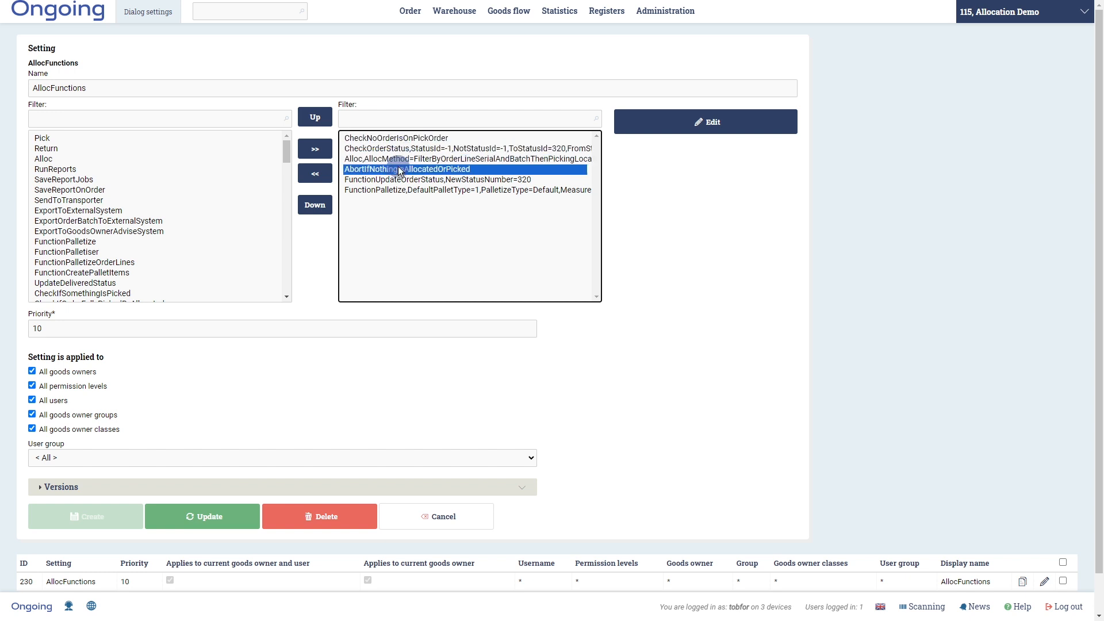
click(401, 180)
click(402, 190)
click(379, 139)
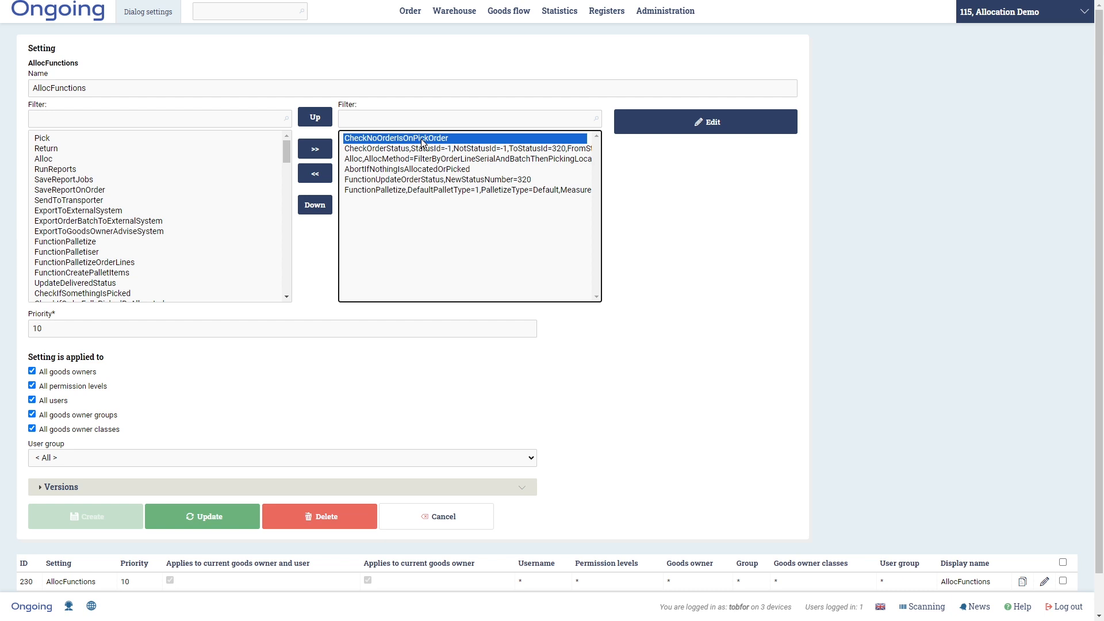
click(450, 149)
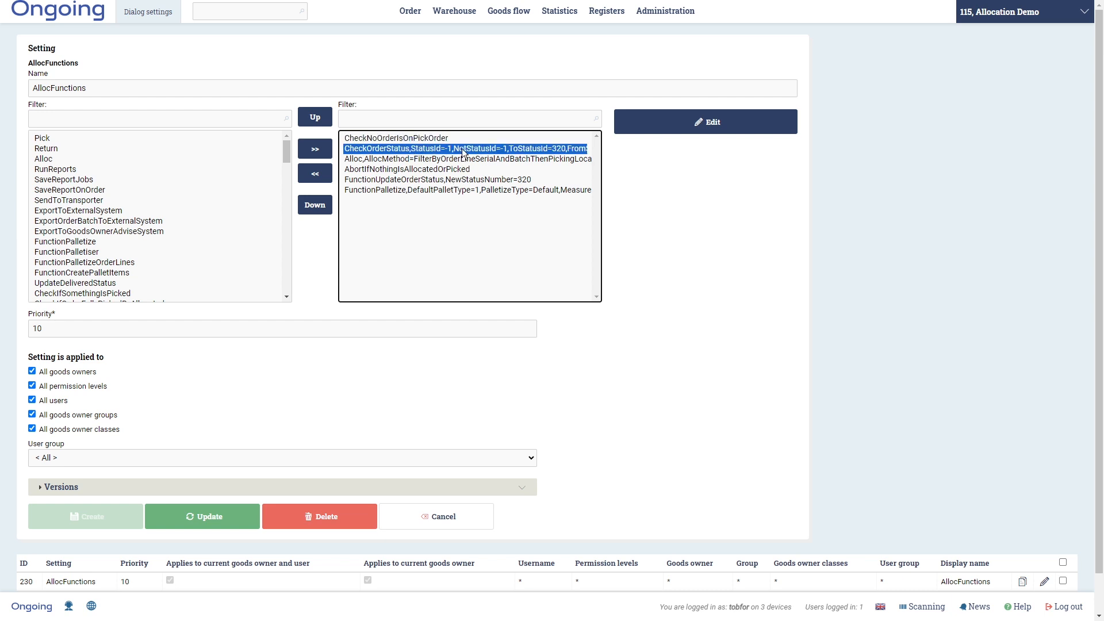
Edit the assigned Alloc function, set its AllocMethod to LIFO and save its parameters
click(377, 159)
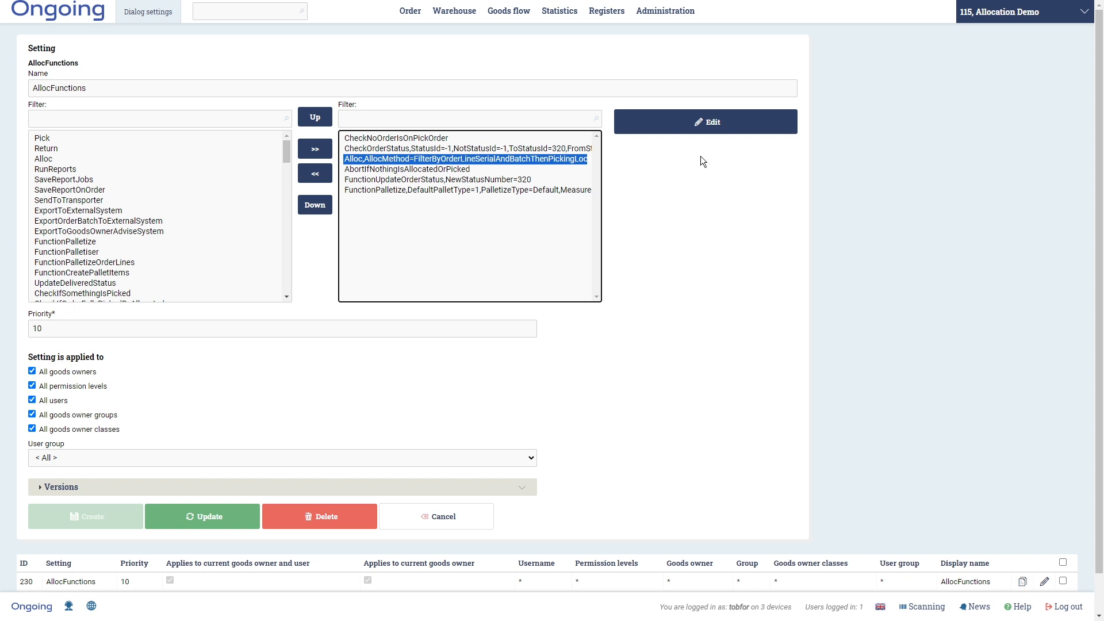
click(709, 122)
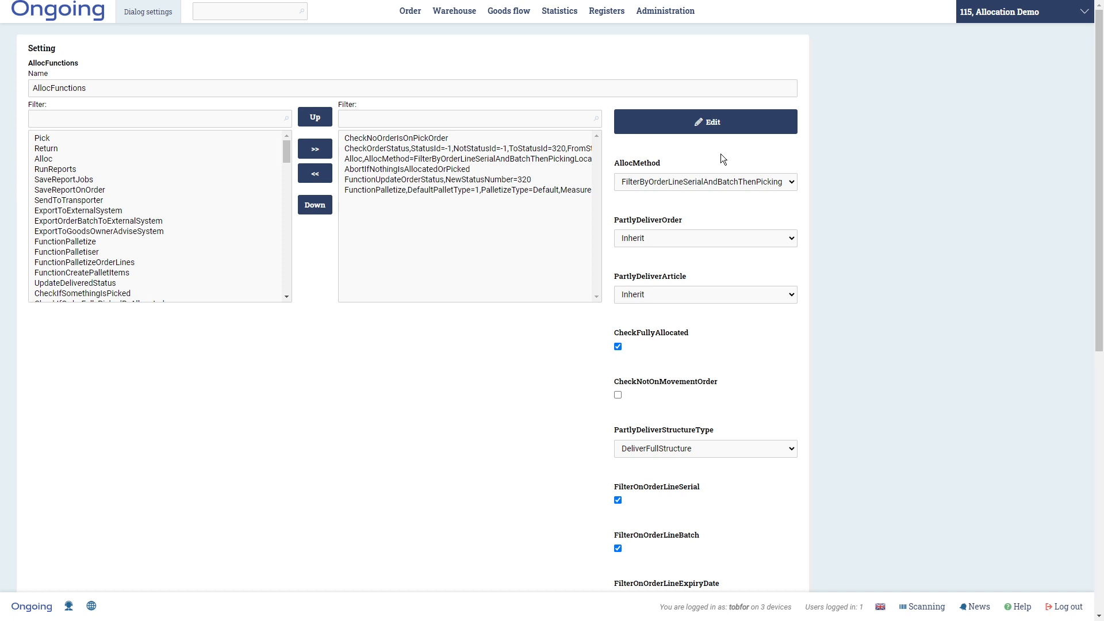
drag(664, 165, 617, 162)
click(665, 161)
click(791, 183)
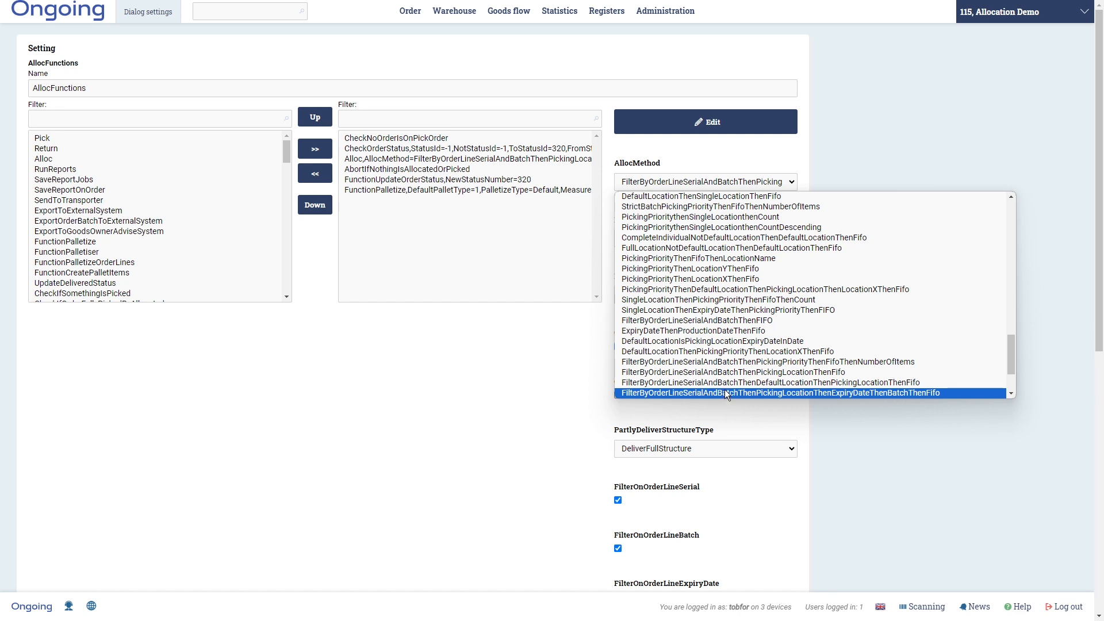
scroll(725, 353, up, 5)
scroll(726, 353, up, 8)
scroll(725, 353, down, 3)
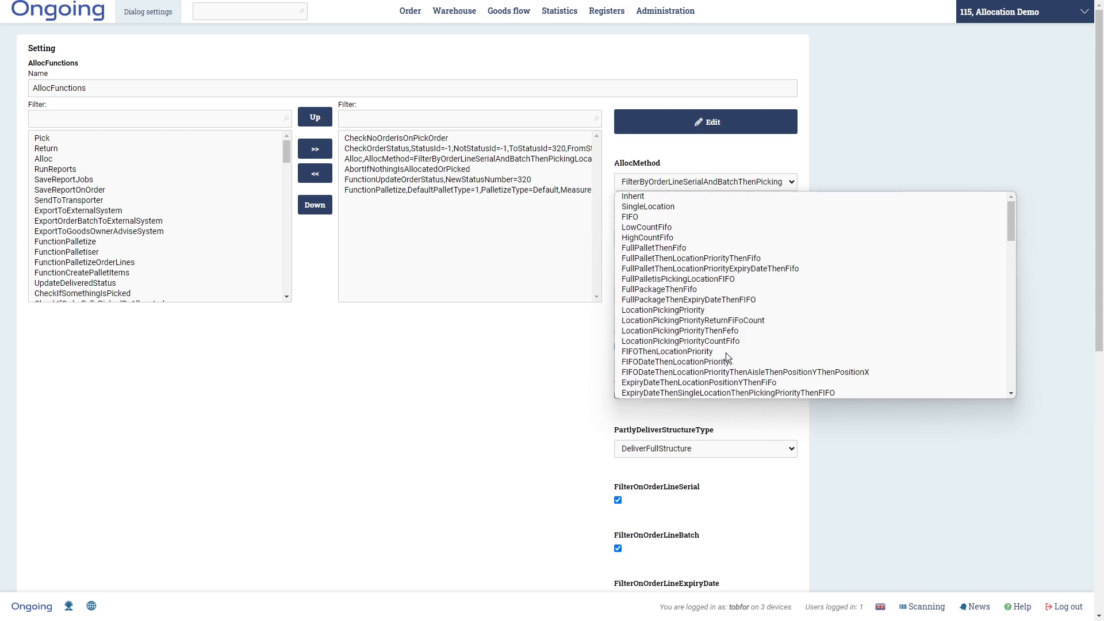
scroll(726, 353, down, 5)
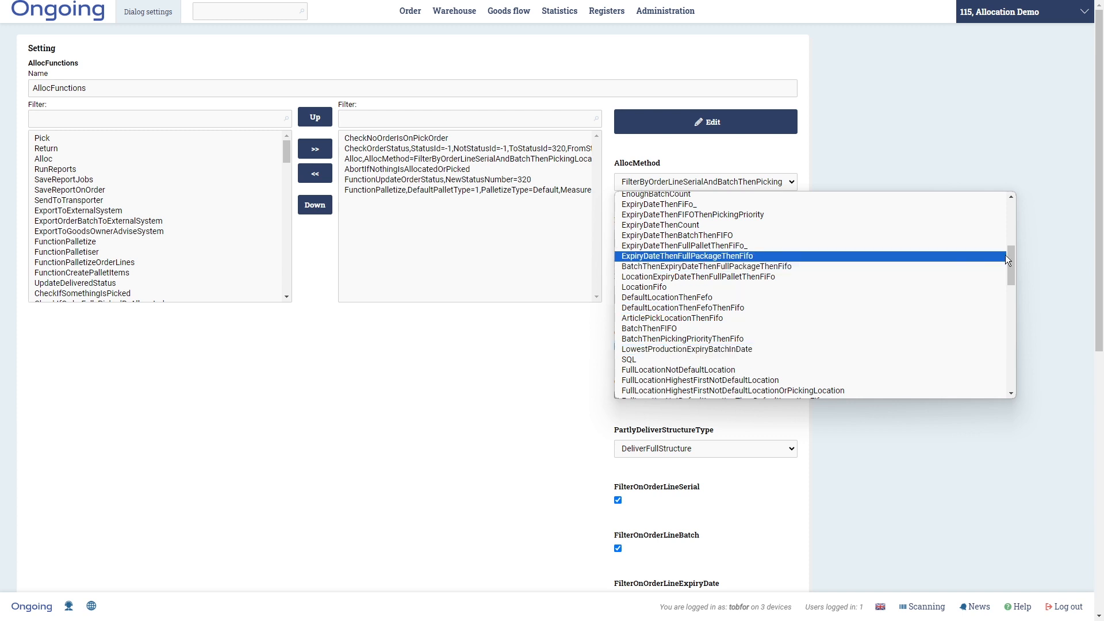
drag(1011, 253, 1012, 368)
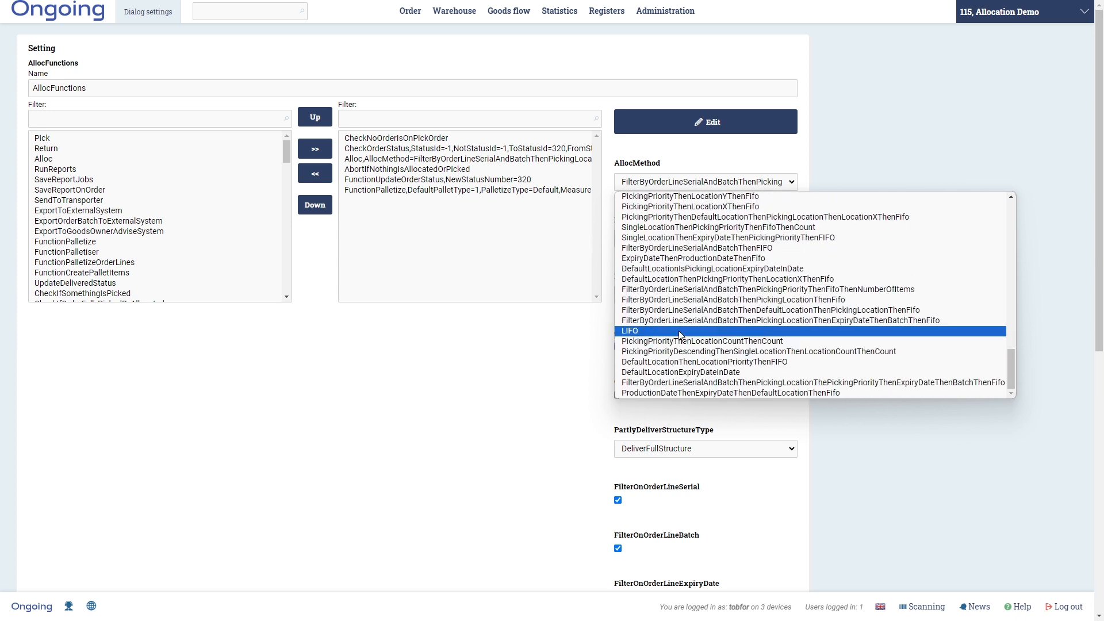
click(642, 331)
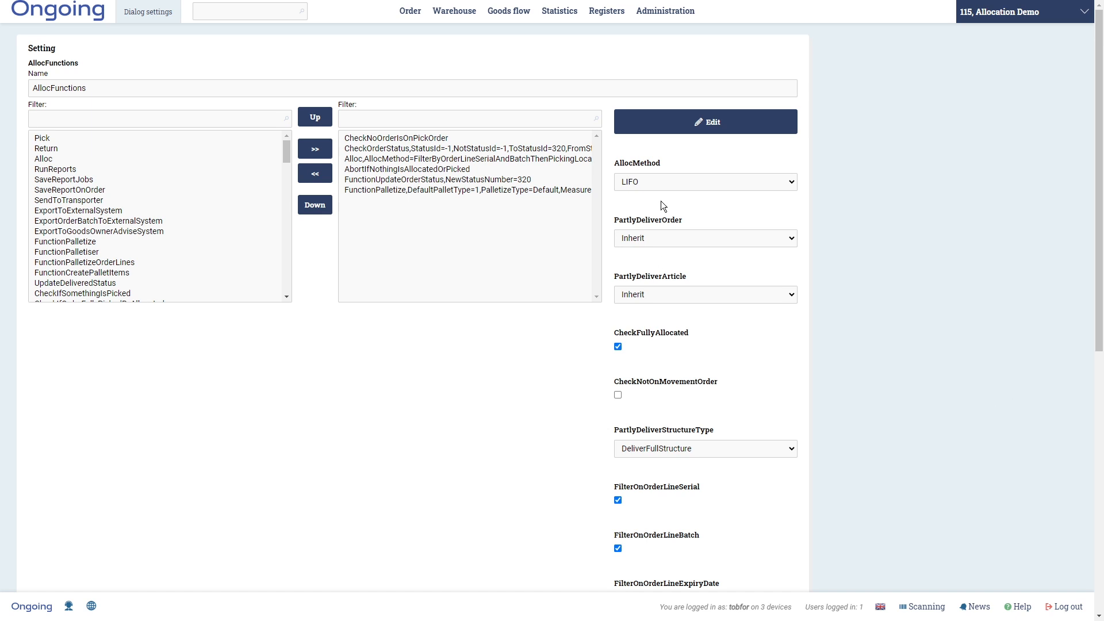
scroll(523, 392, down, 4)
click(666, 454)
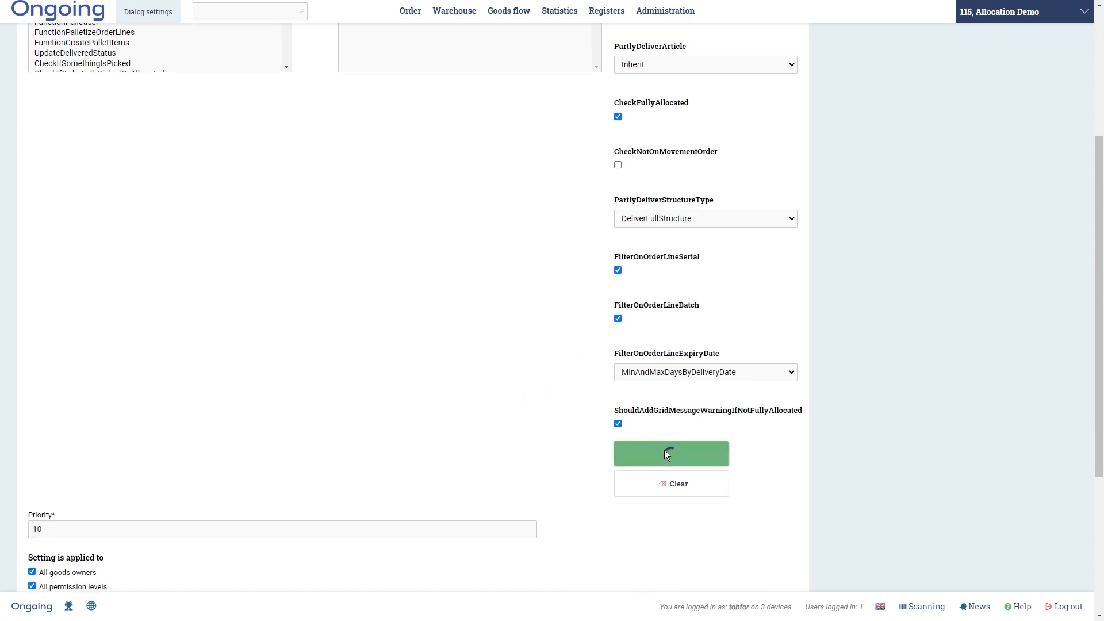
scroll(538, 371, up, 1)
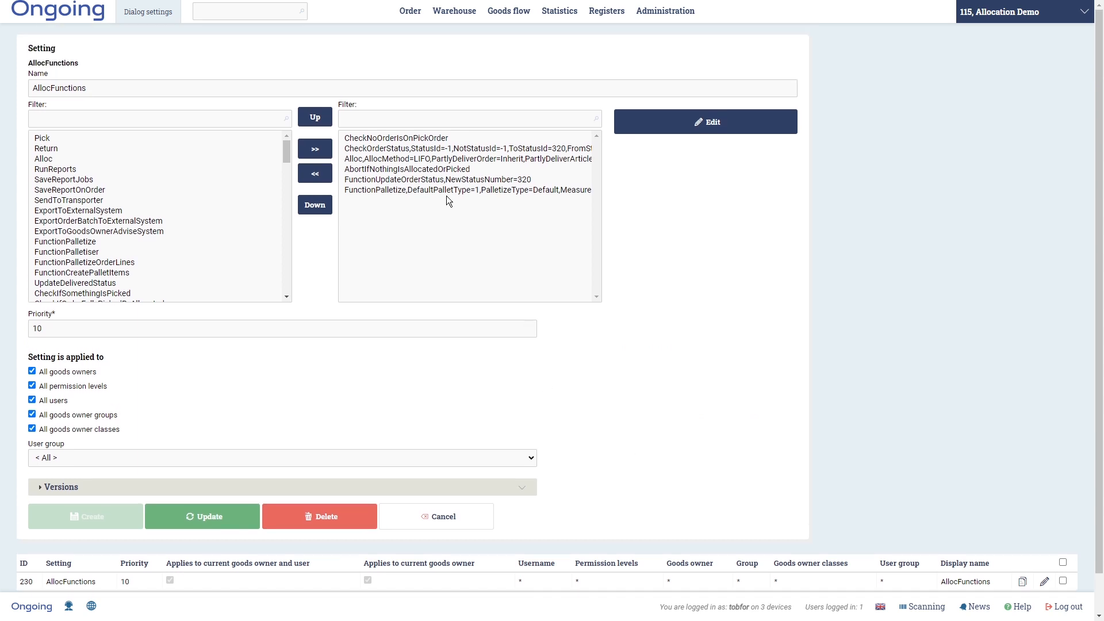
Review the assigned function sequence and look through the functions available for the AllocFunctions setting
click(383, 138)
click(383, 148)
click(381, 159)
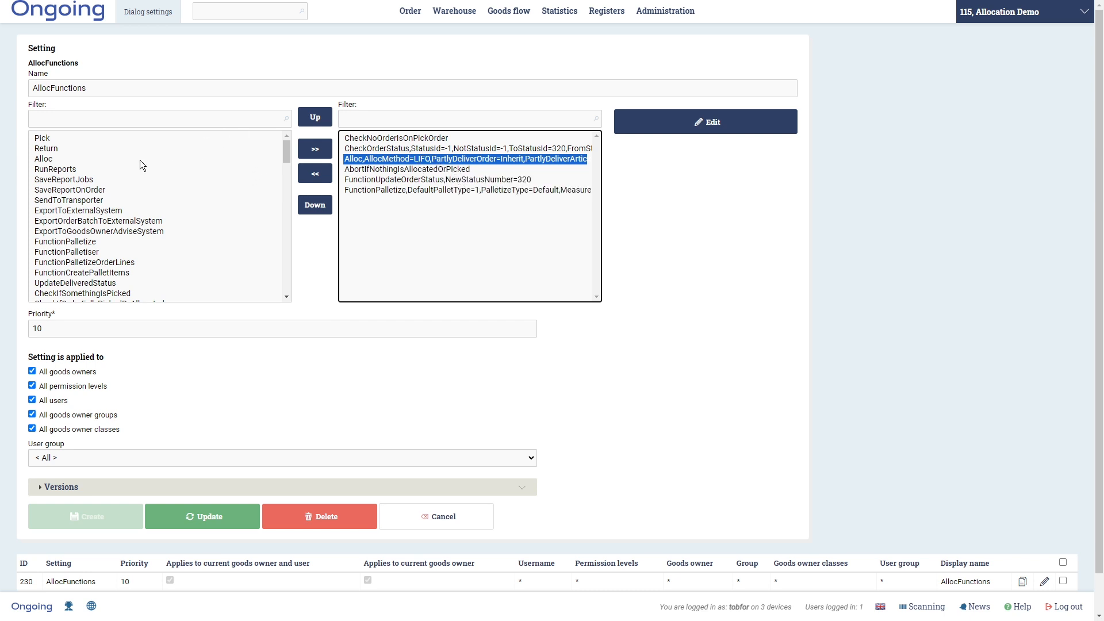
click(77, 158)
scroll(101, 174, down, 5)
scroll(102, 180, down, 10)
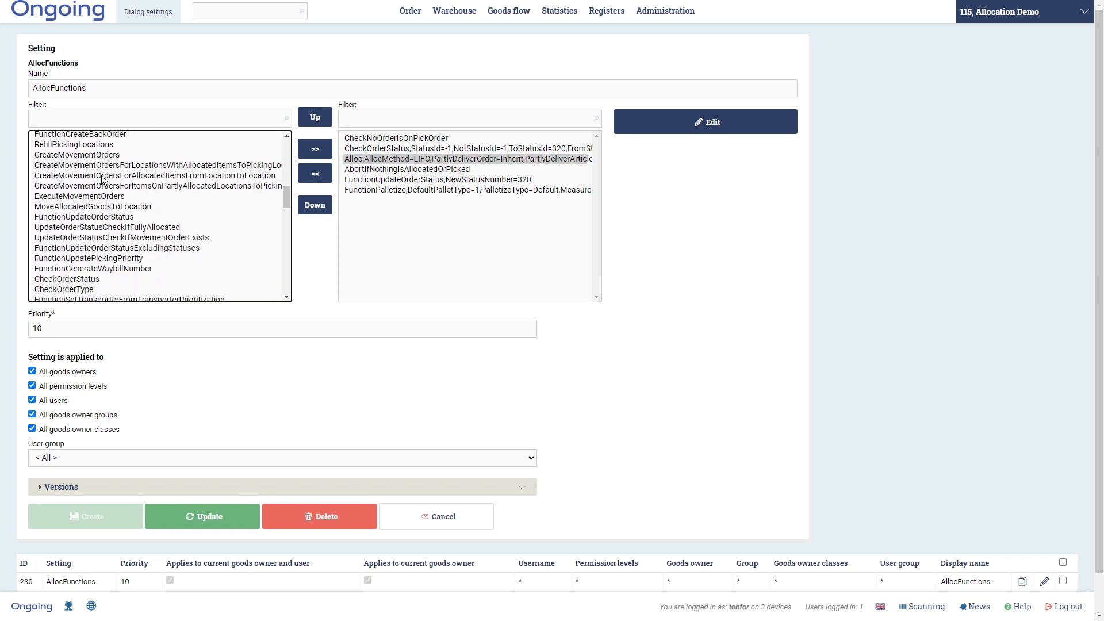
scroll(105, 180, down, 4)
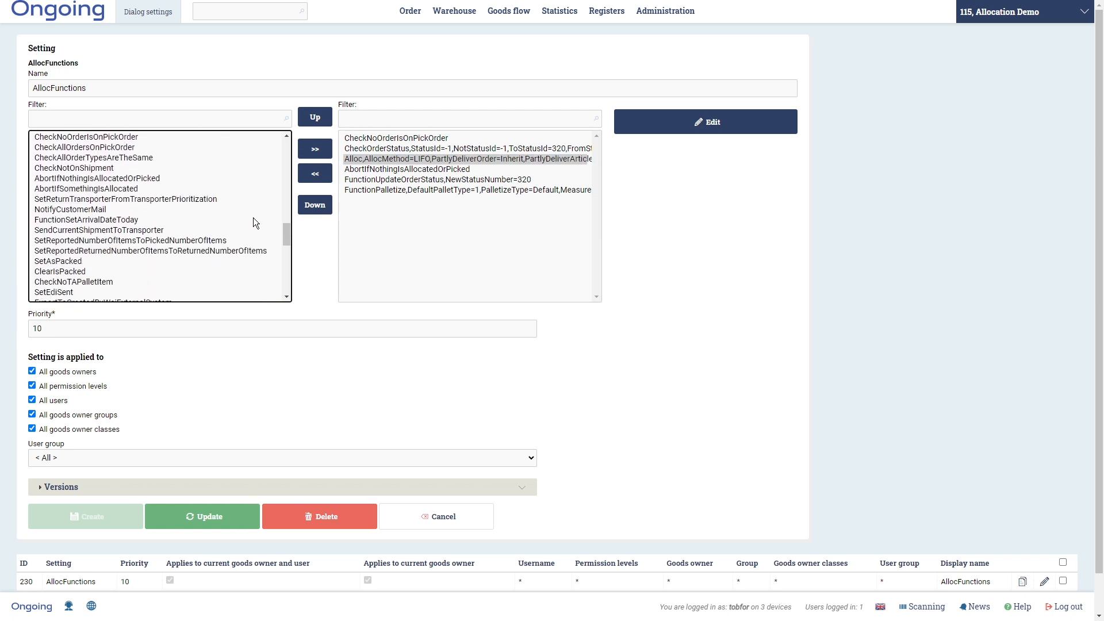
drag(285, 230, 268, 132)
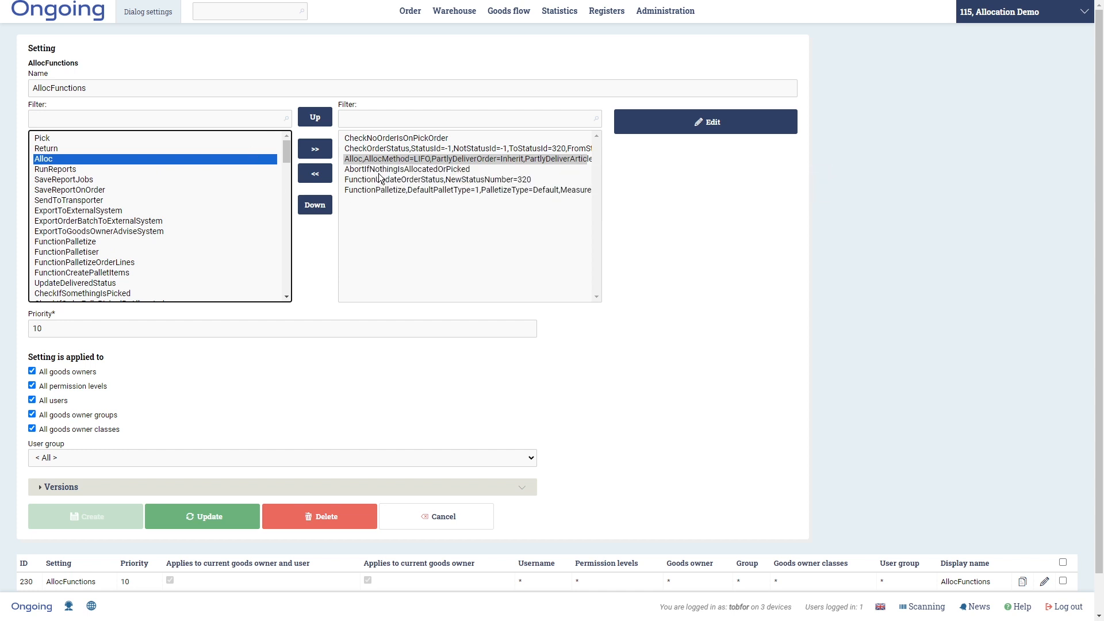
Update the AllocFunctions setting and return to the order list
click(194, 520)
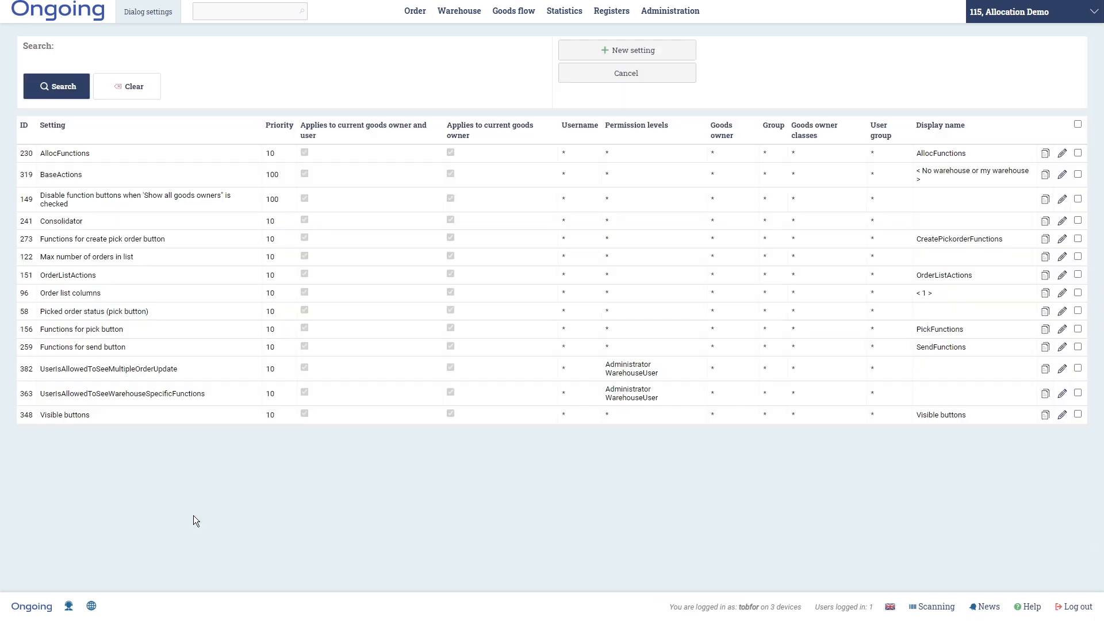
mouse_move(415, 11)
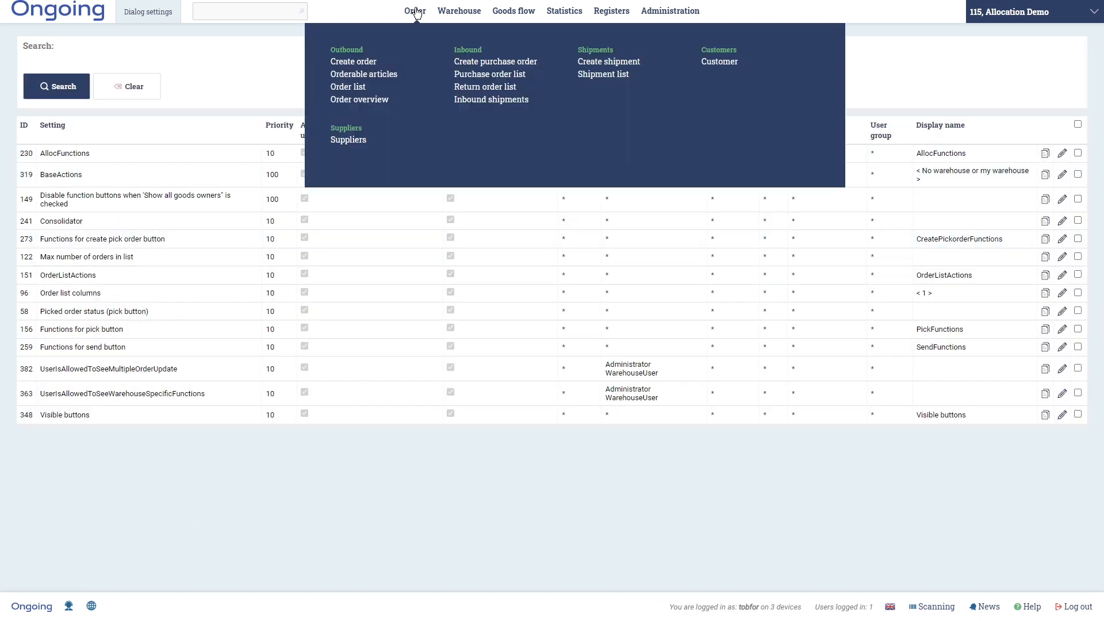
click(415, 12)
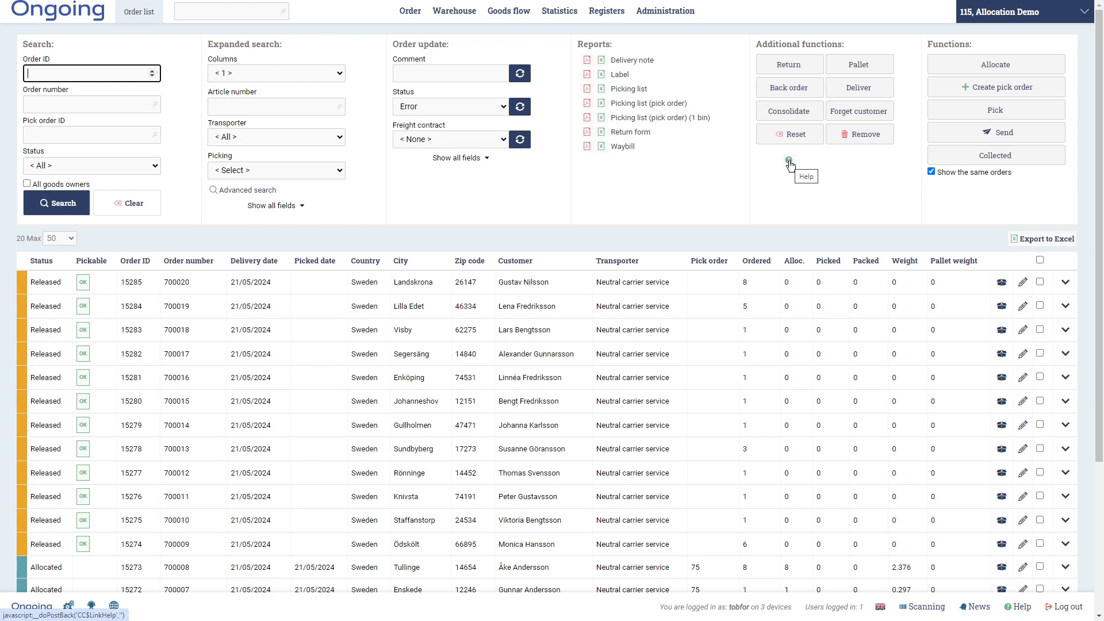
Open the order list's function help and check the AllocMethod configured for the Allocate functions
click(789, 161)
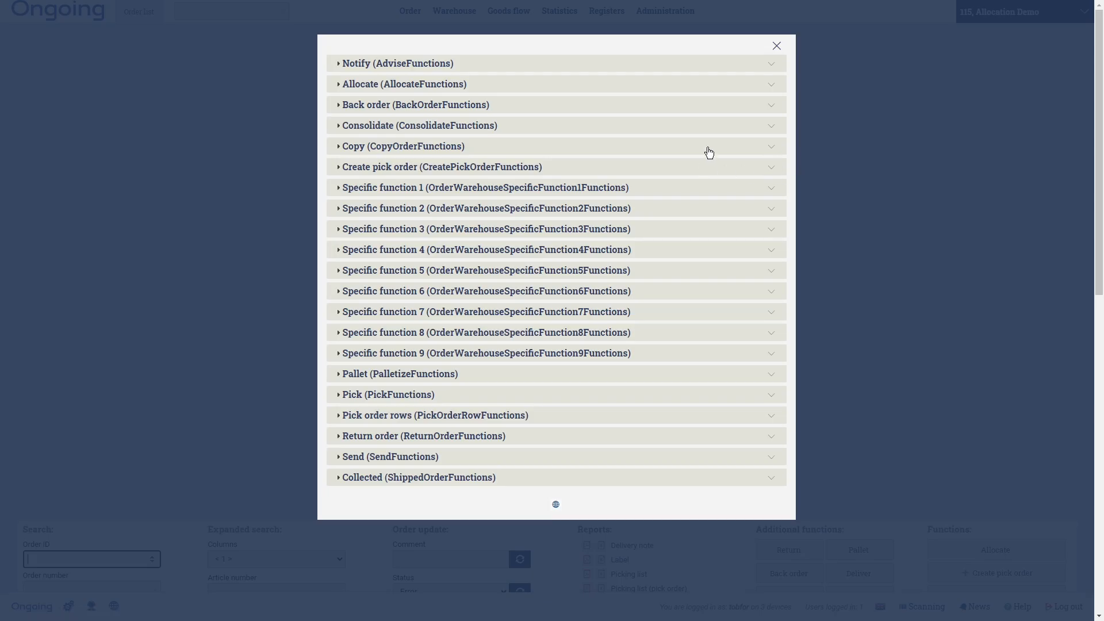
click(768, 86)
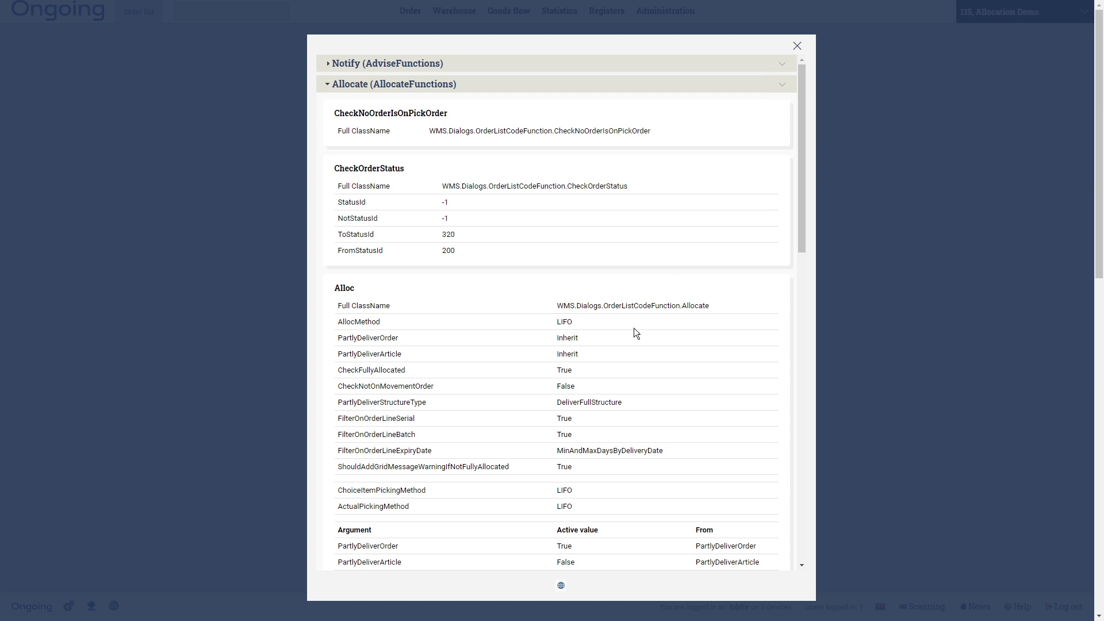
drag(335, 322, 587, 323)
click(581, 322)
click(797, 46)
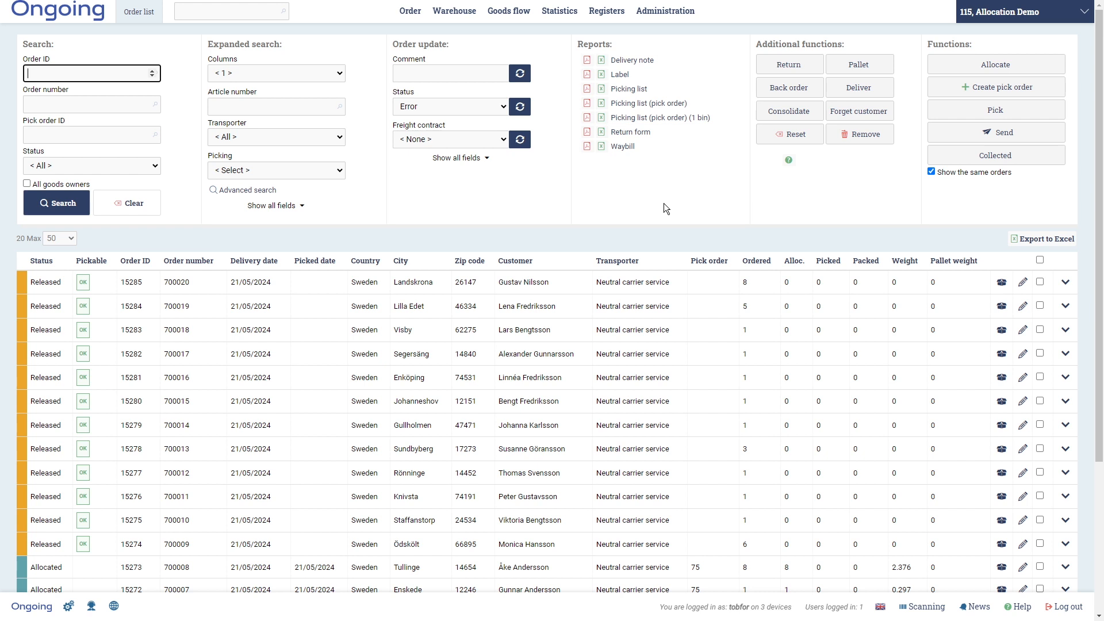
Expand the first released order in the list and check the article number on its order line
click(1065, 284)
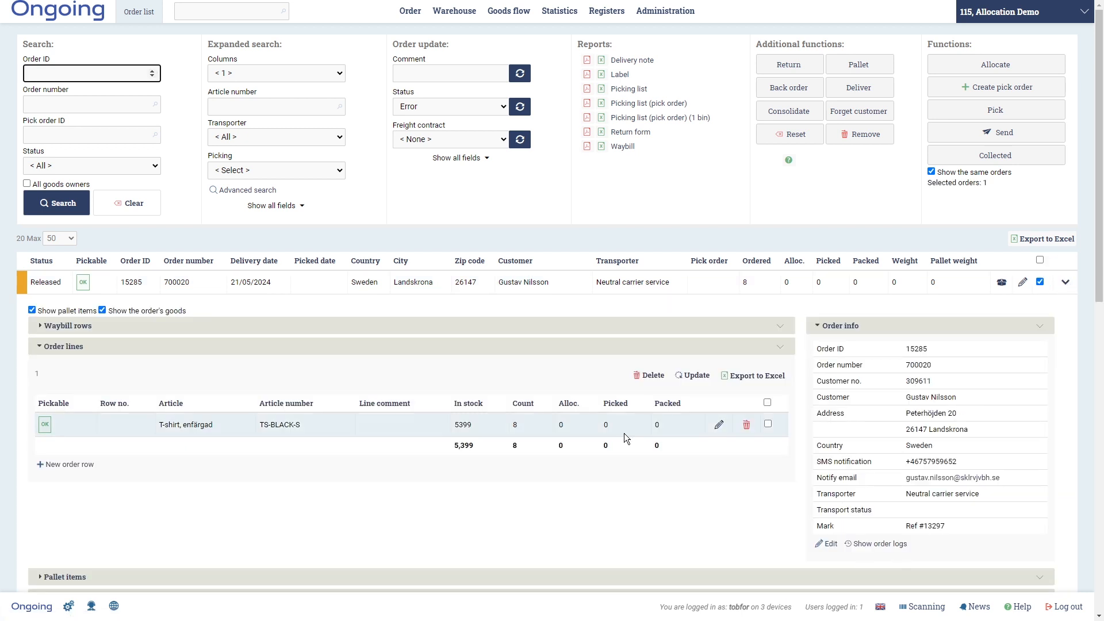
drag(310, 428, 296, 429)
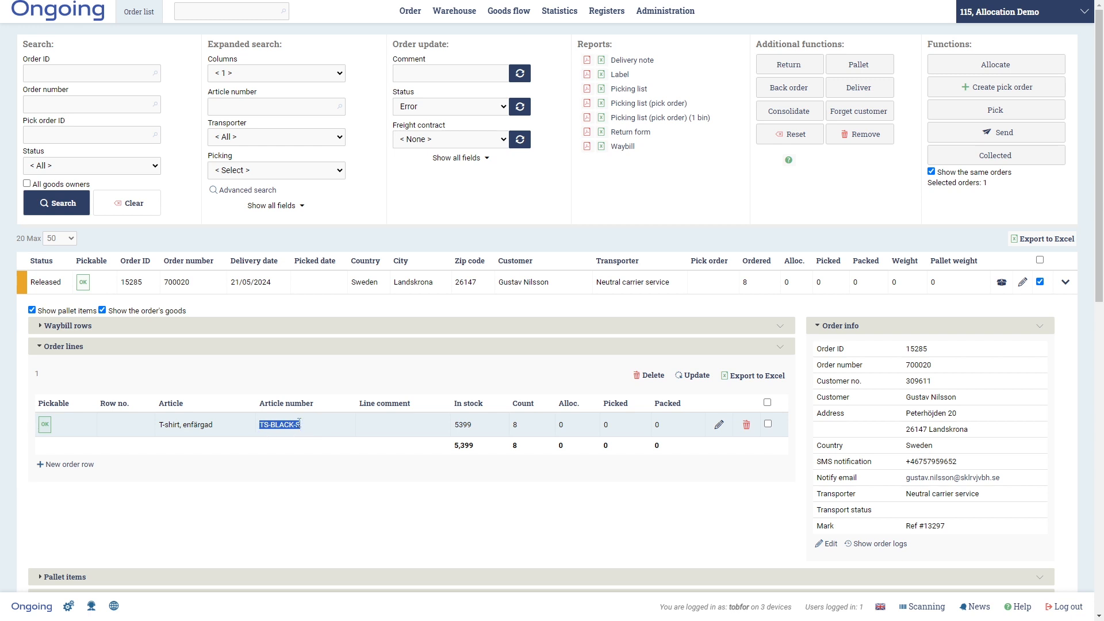
click(378, 474)
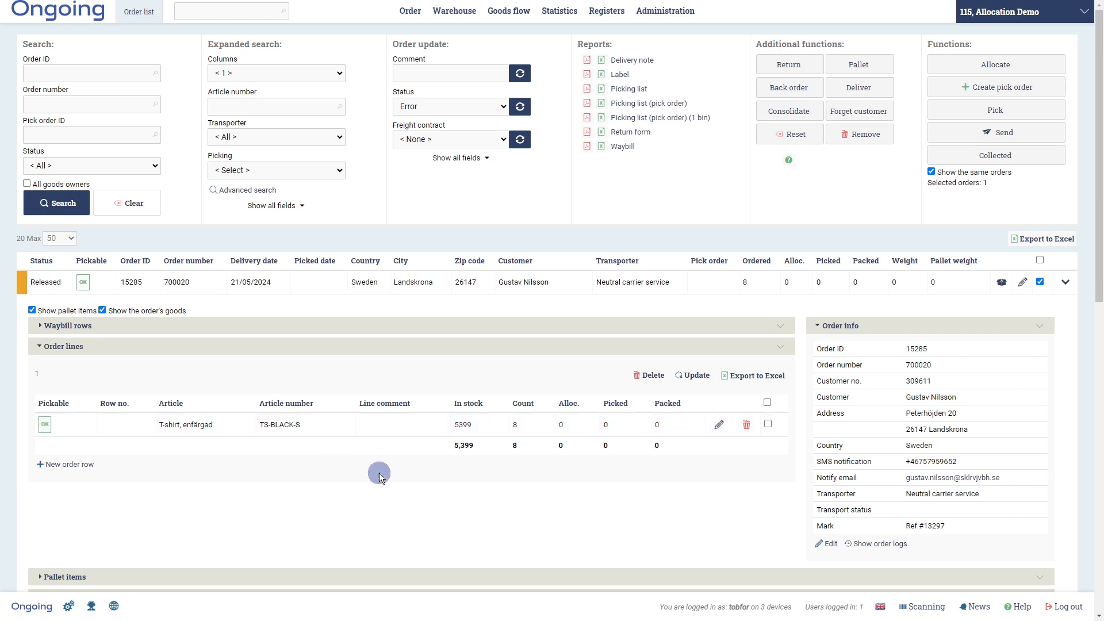
Go to Receive goods, turn off the purchase order option and select article number TS-BLACK-S
mouse_move(411, 13)
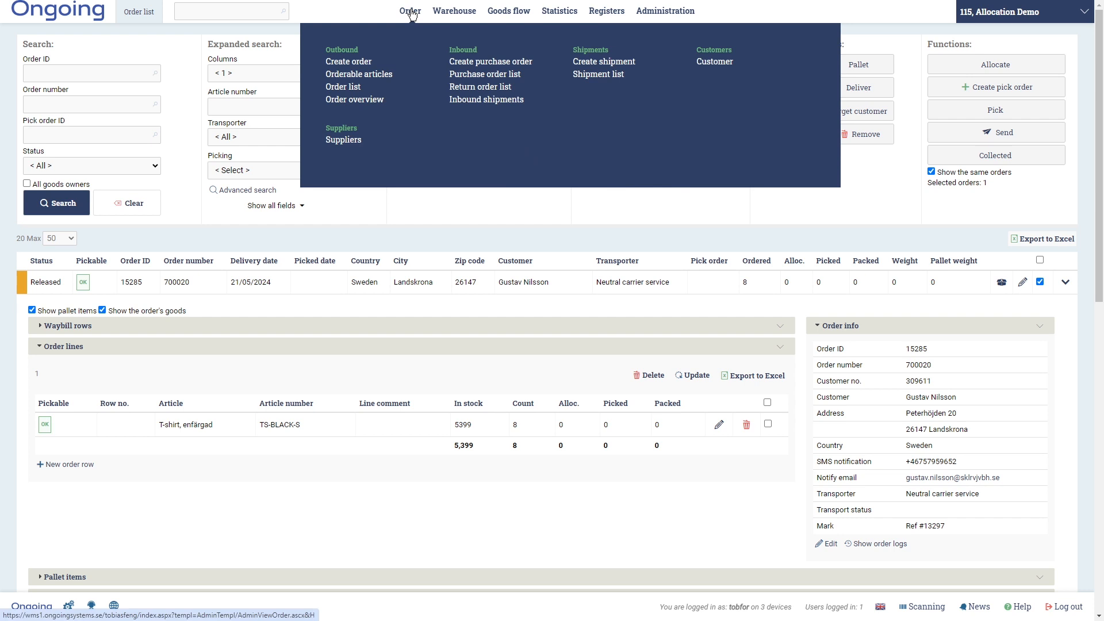
mouse_move(451, 13)
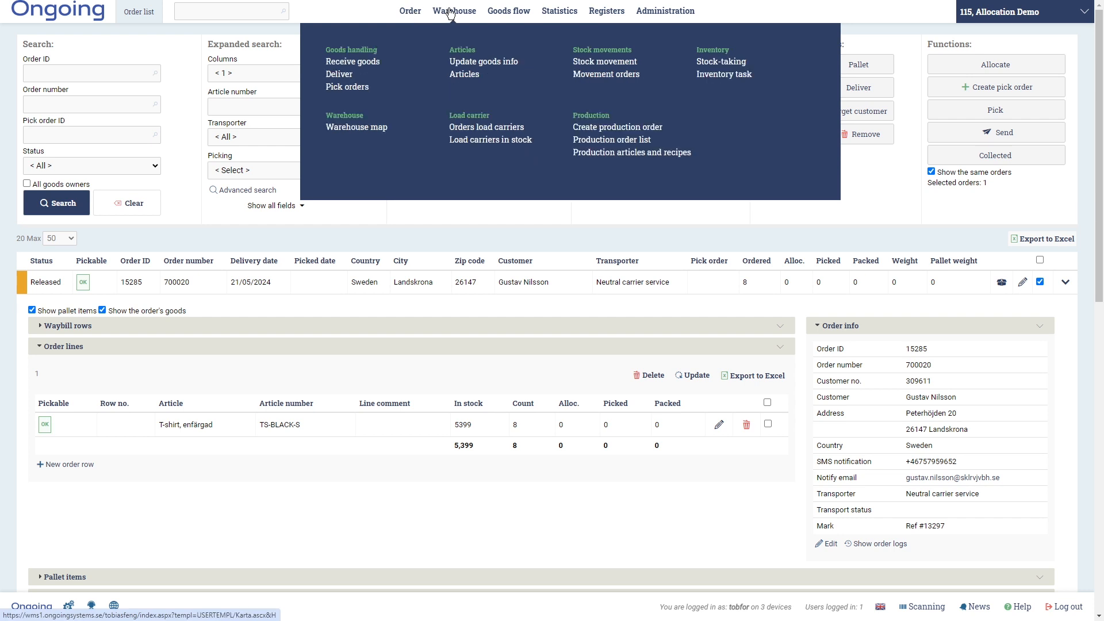
click(345, 62)
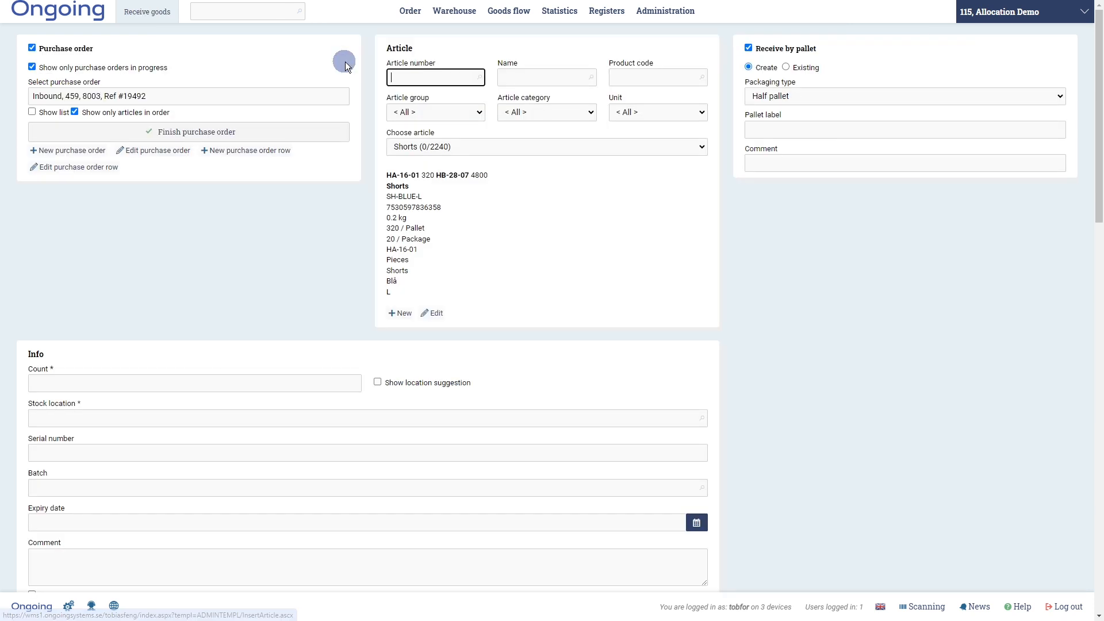
click(66, 49)
click(409, 74)
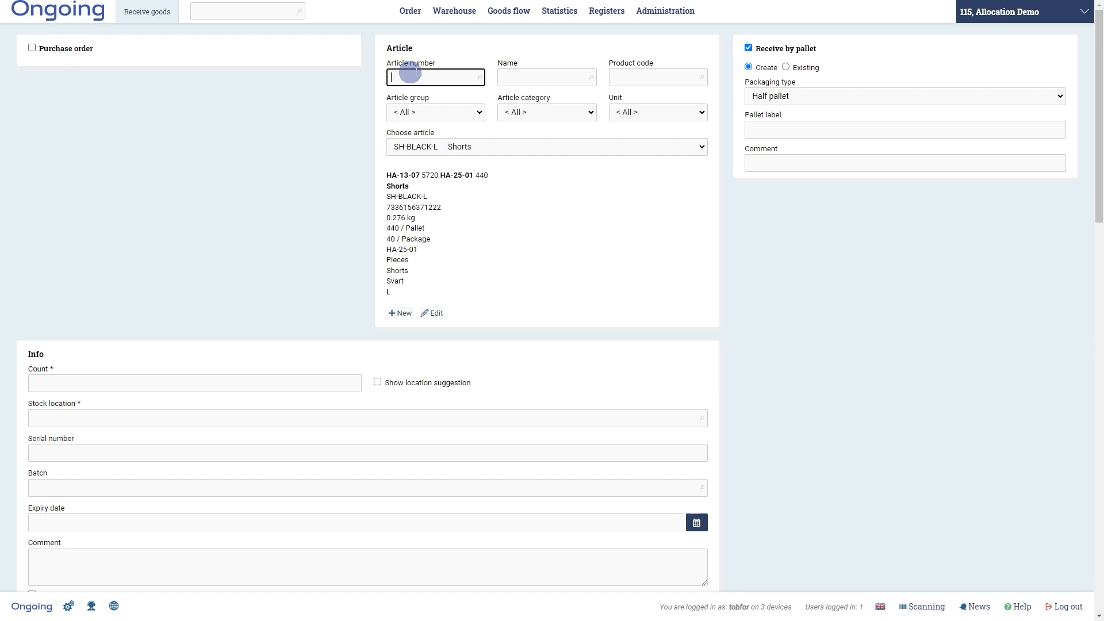
text(TS-BLACK-S)
key(Return)
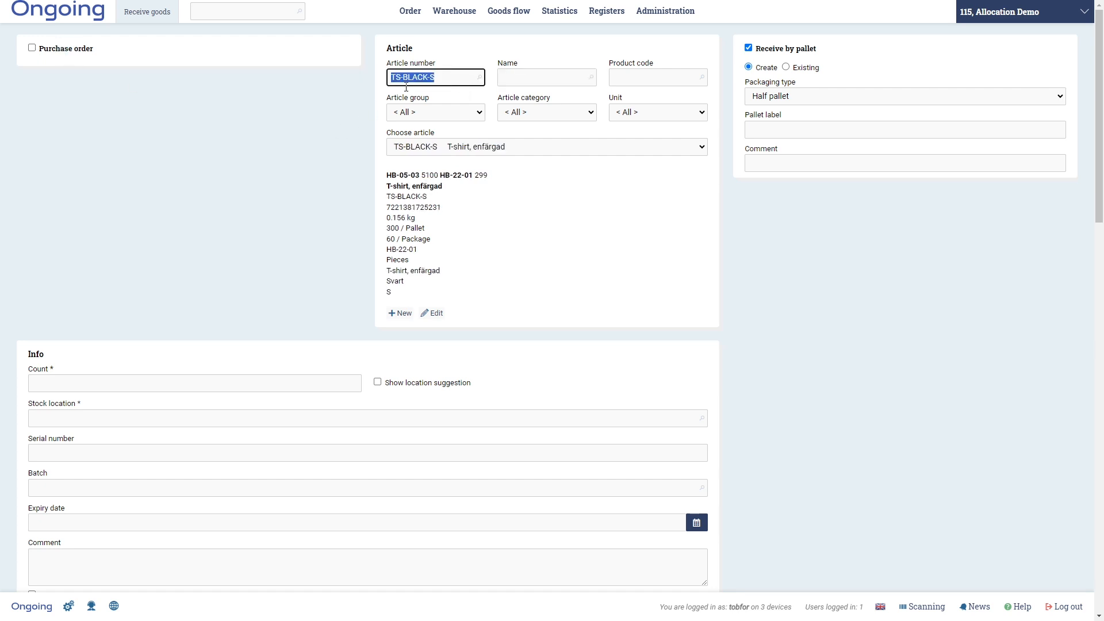
Receive 10 pieces of the selected article into stock location A1
click(66, 382)
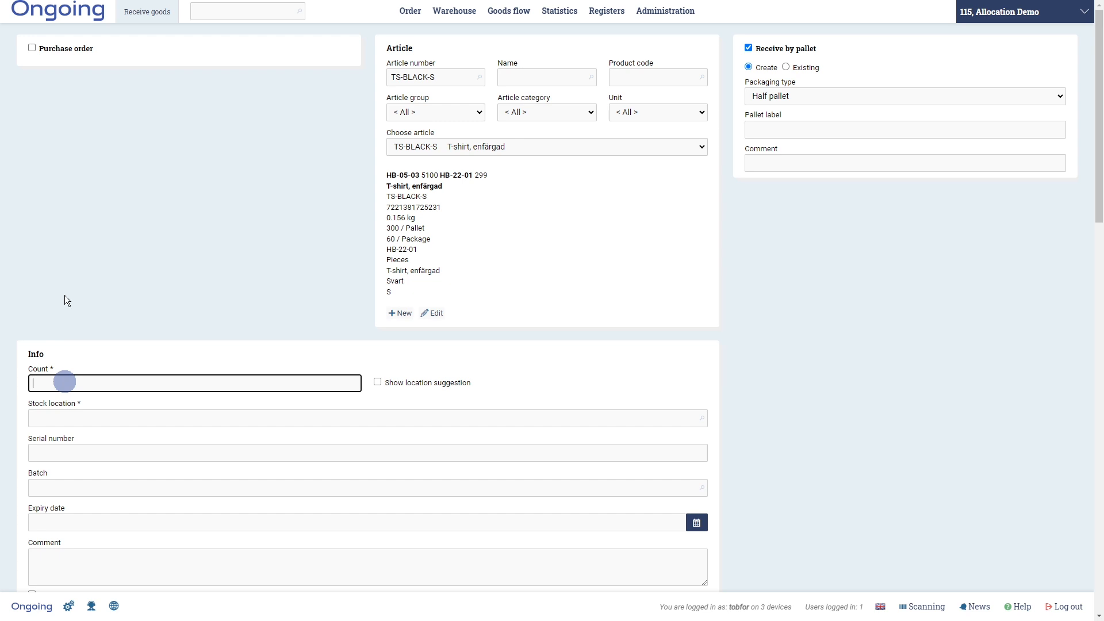
text(10)
click(63, 419)
text(a1)
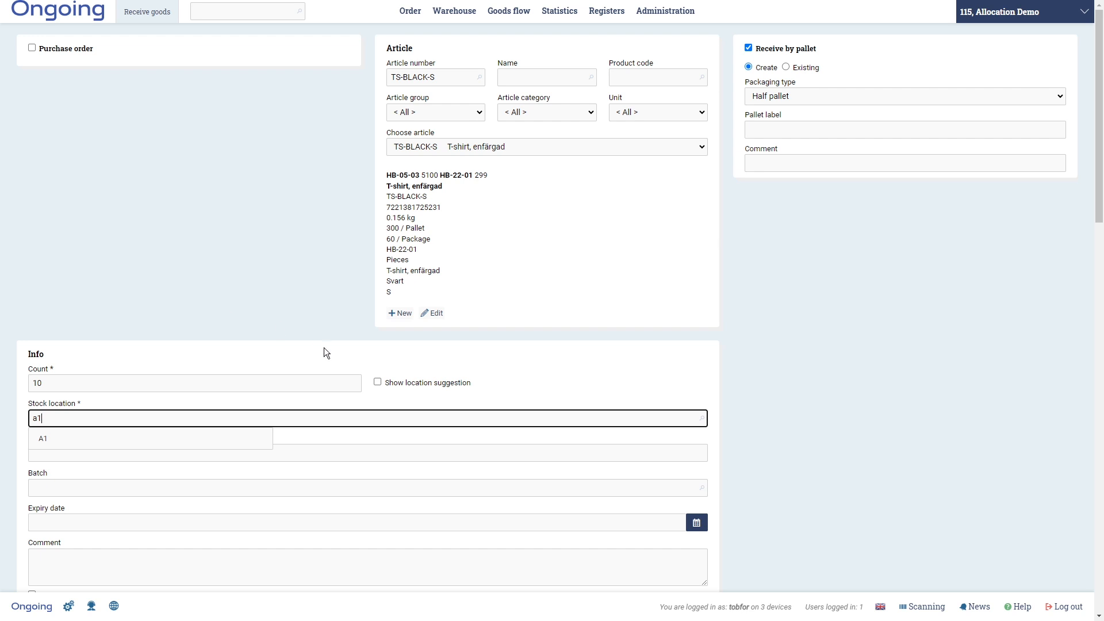
scroll(230, 353, down, 3)
click(87, 453)
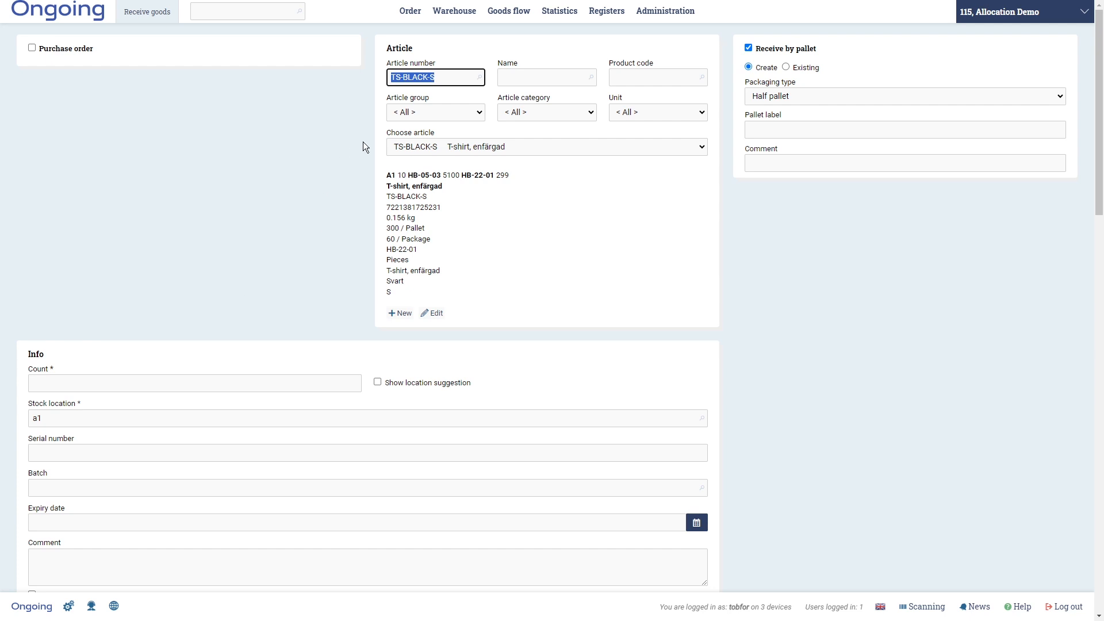
Return to the order list, allocate the first released order and check its status
mouse_move(410, 11)
click(343, 86)
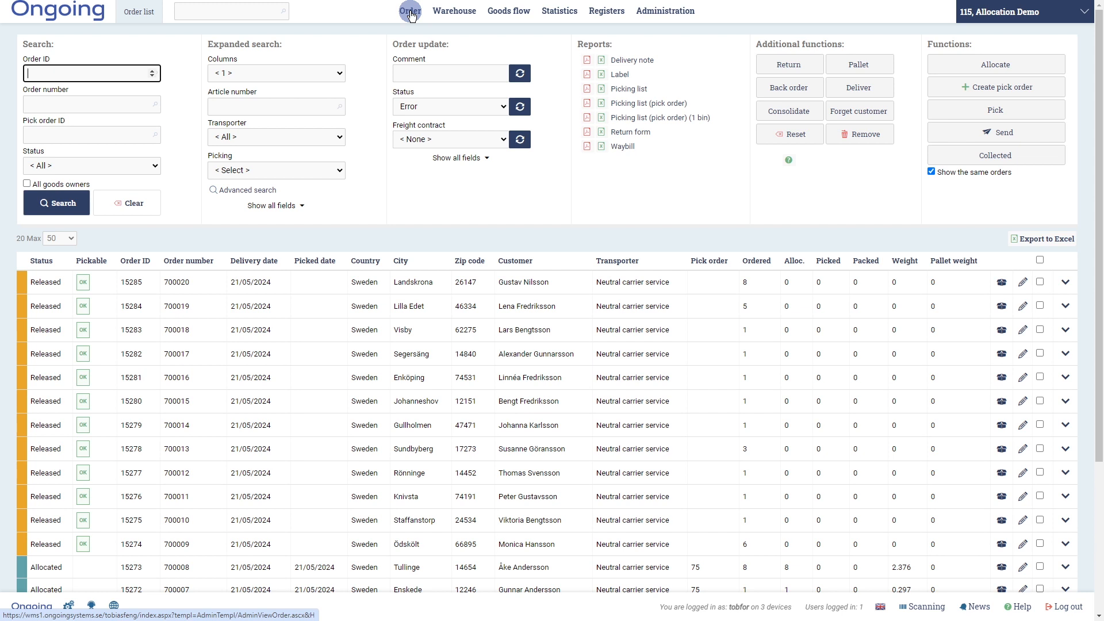
click(1040, 281)
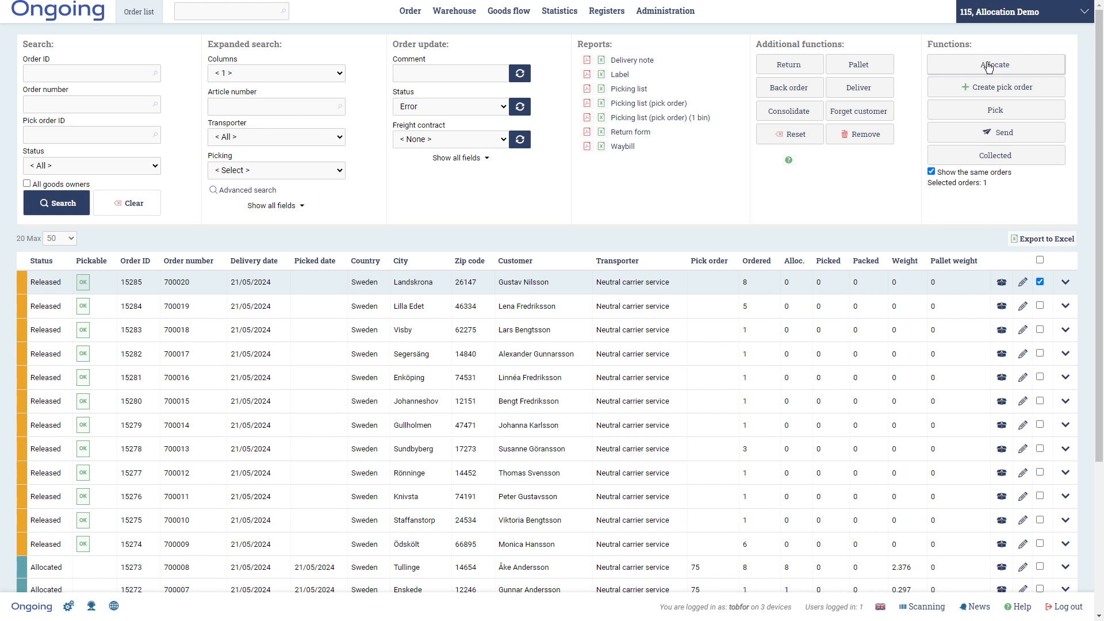
click(988, 68)
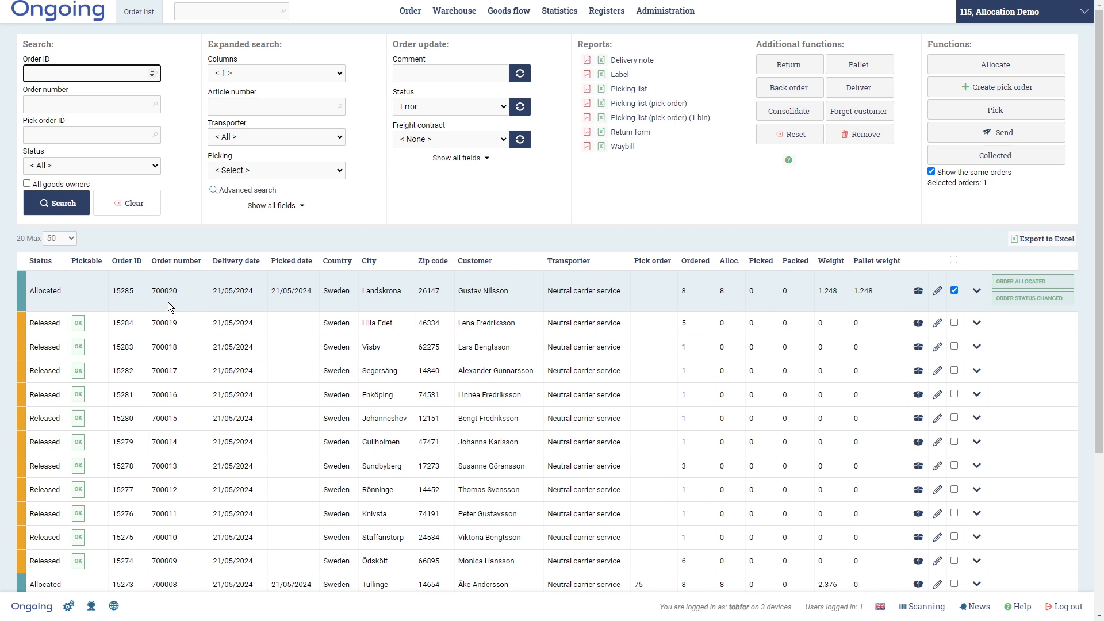
drag(29, 292, 67, 292)
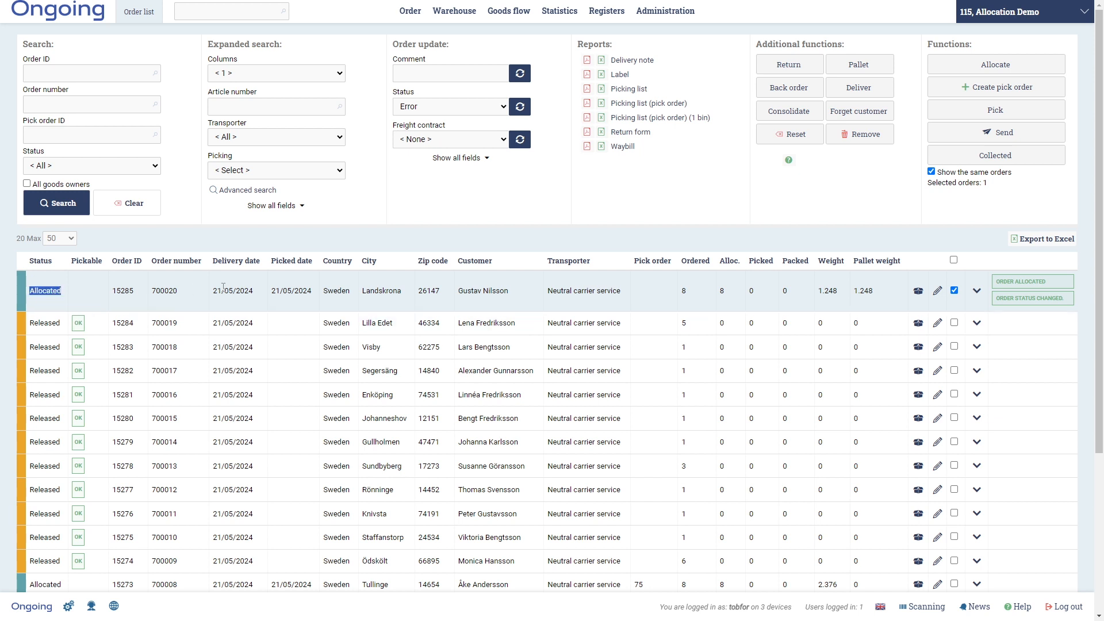
Expand the newly allocated order and examine its goods items, including the article and the location they were allocated from
click(976, 290)
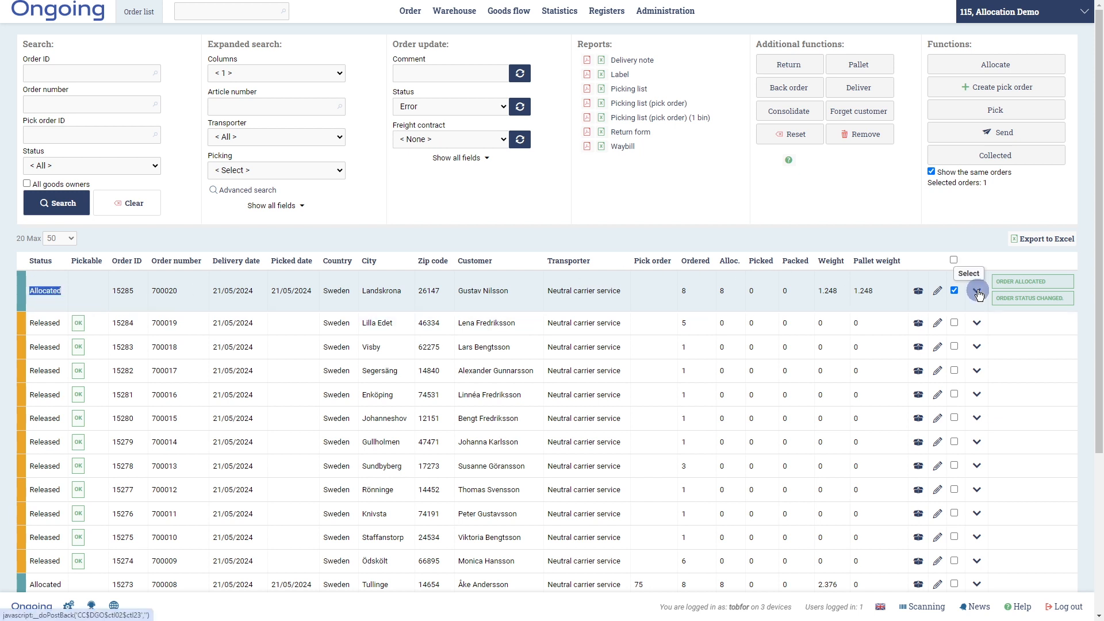
scroll(780, 360, down, 9)
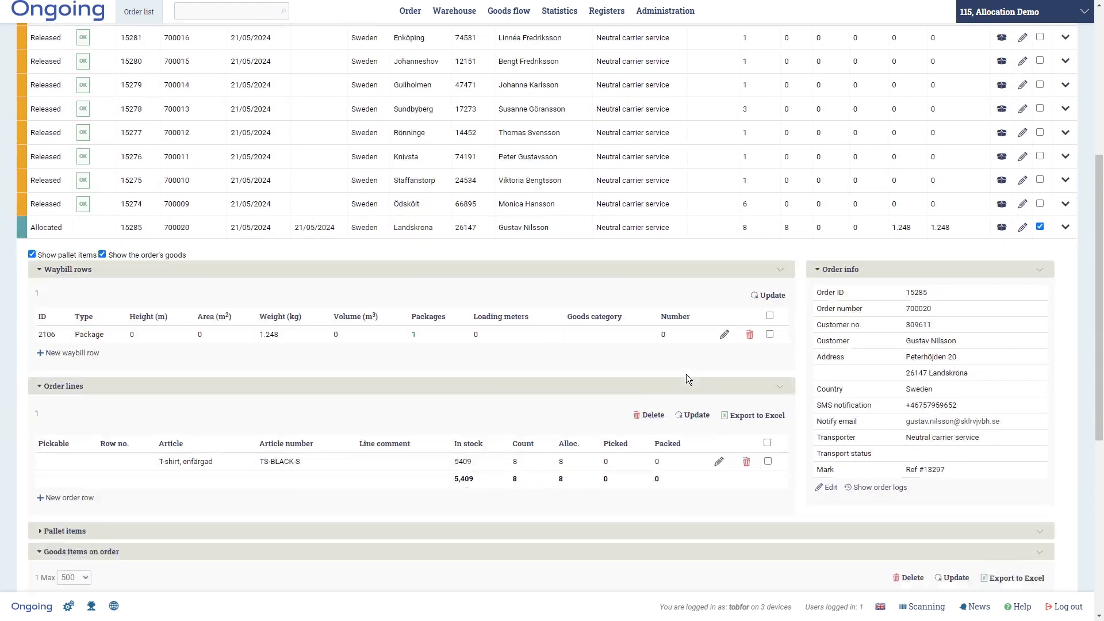
scroll(661, 354, up, 1)
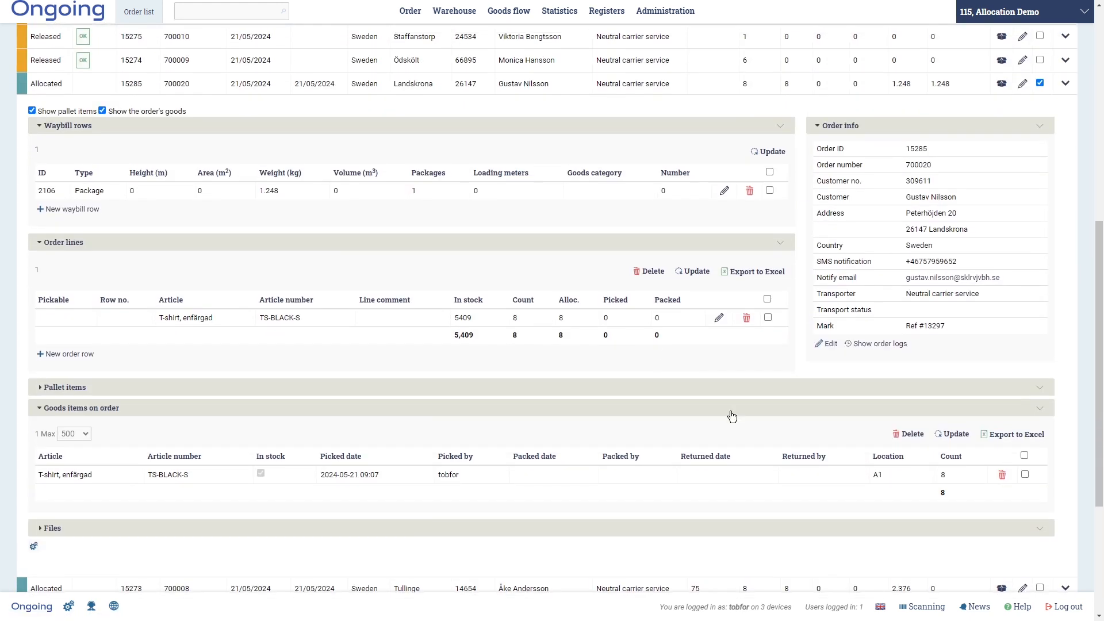
click(129, 410)
click(131, 412)
drag(40, 477, 909, 471)
click(923, 476)
drag(868, 475, 884, 474)
click(886, 474)
scroll(763, 357, up, 3)
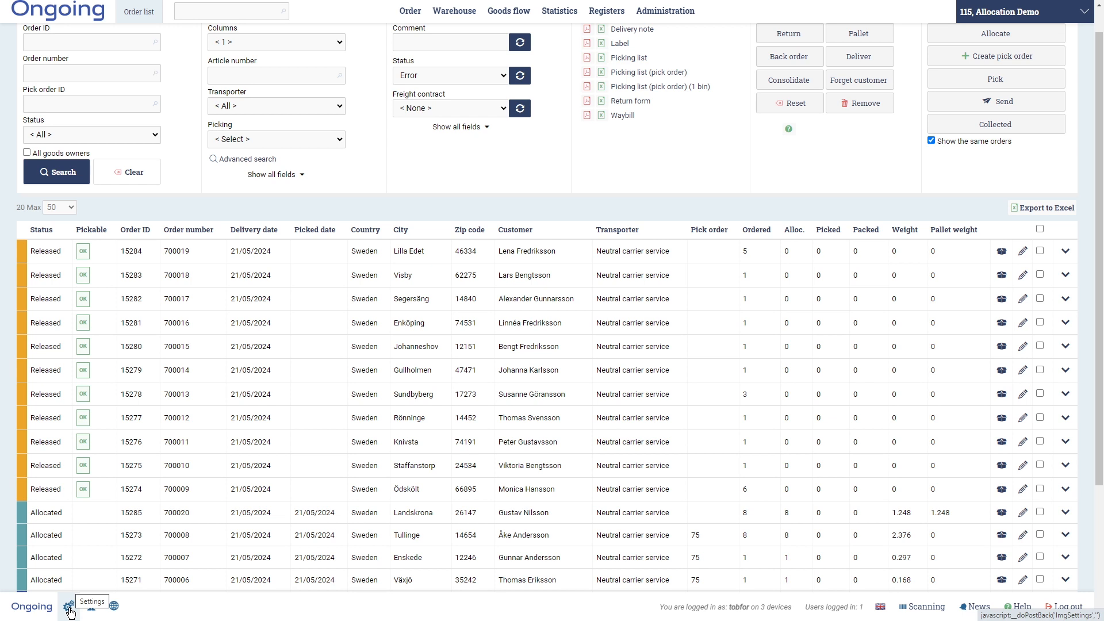
Edit the assigned Alloc function in the order list's AllocFunctions setting and choose Custom as its AllocMethod
click(70, 608)
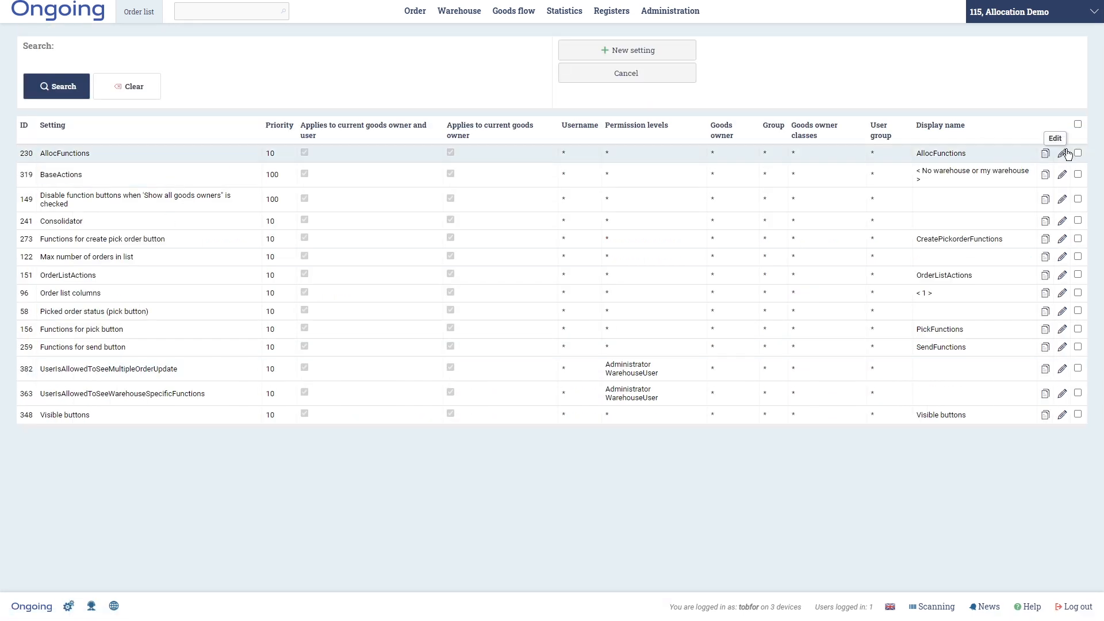
click(1064, 152)
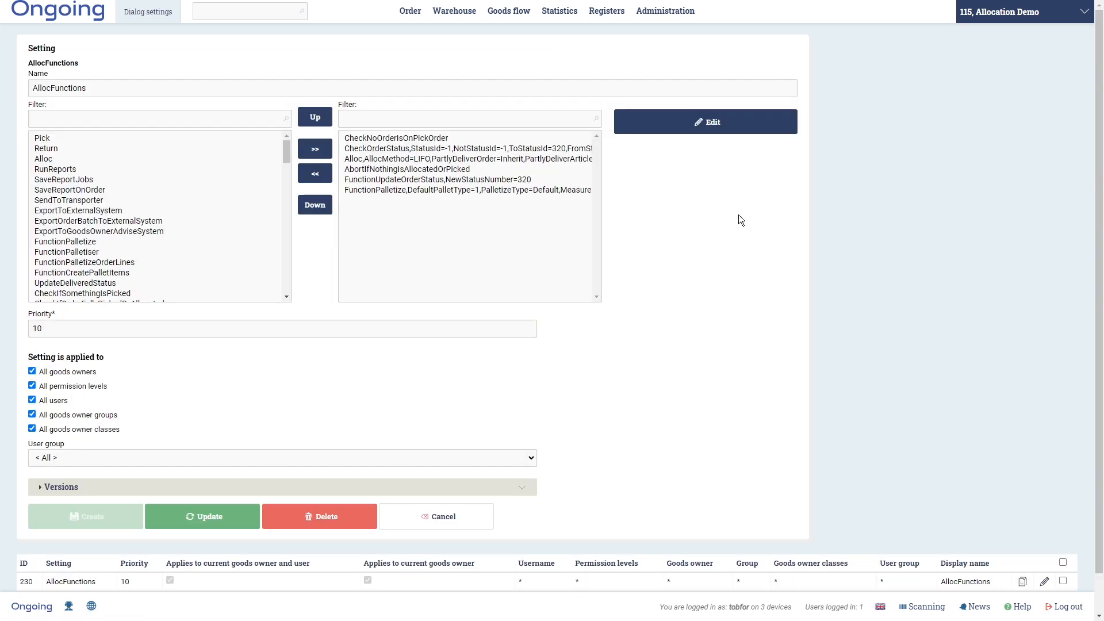
click(386, 160)
click(669, 119)
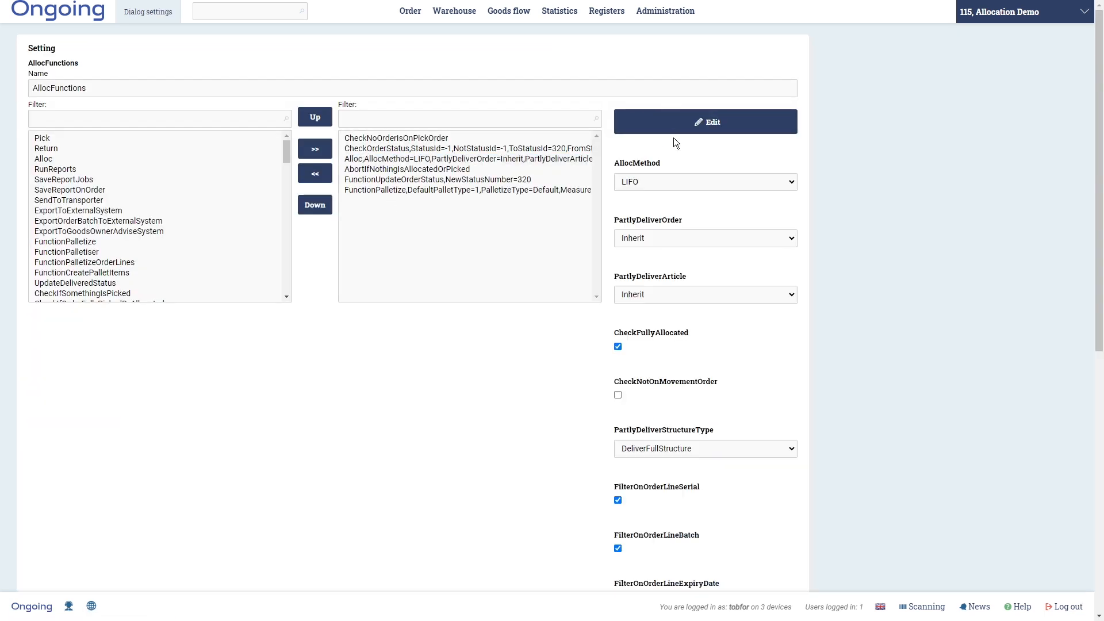
click(791, 183)
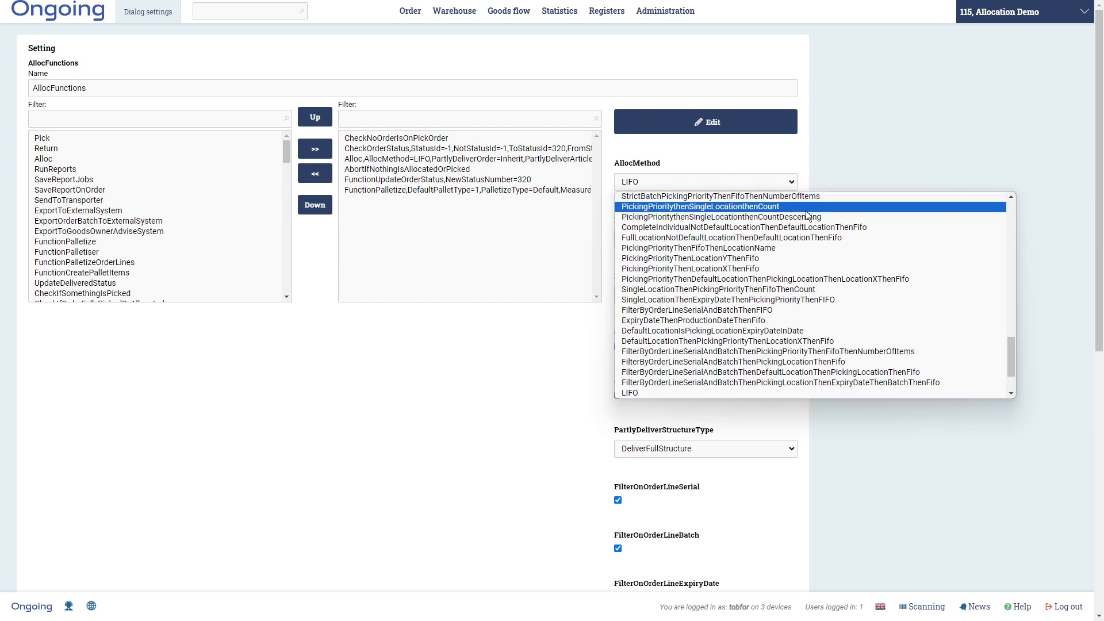
drag(1012, 344, 1014, 353)
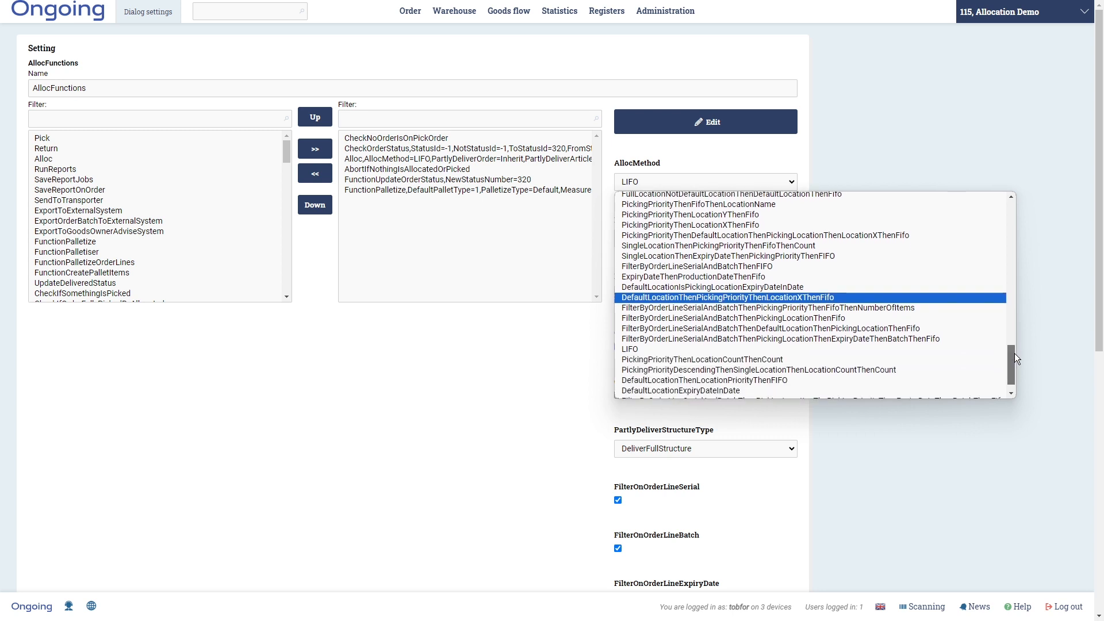
drag(1014, 353, 1003, 291)
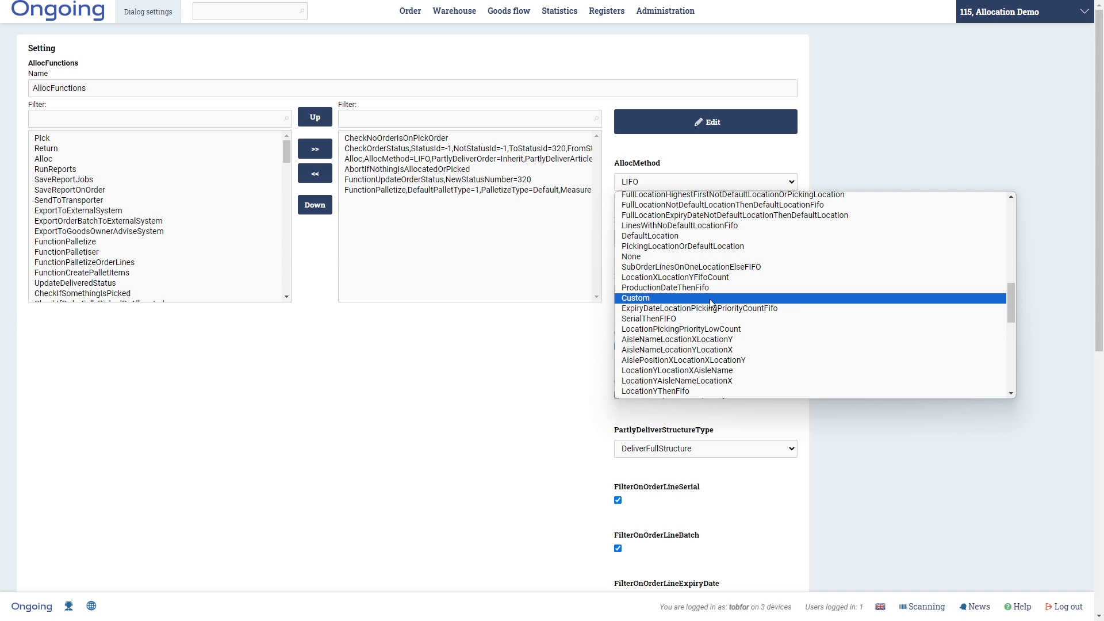
click(709, 299)
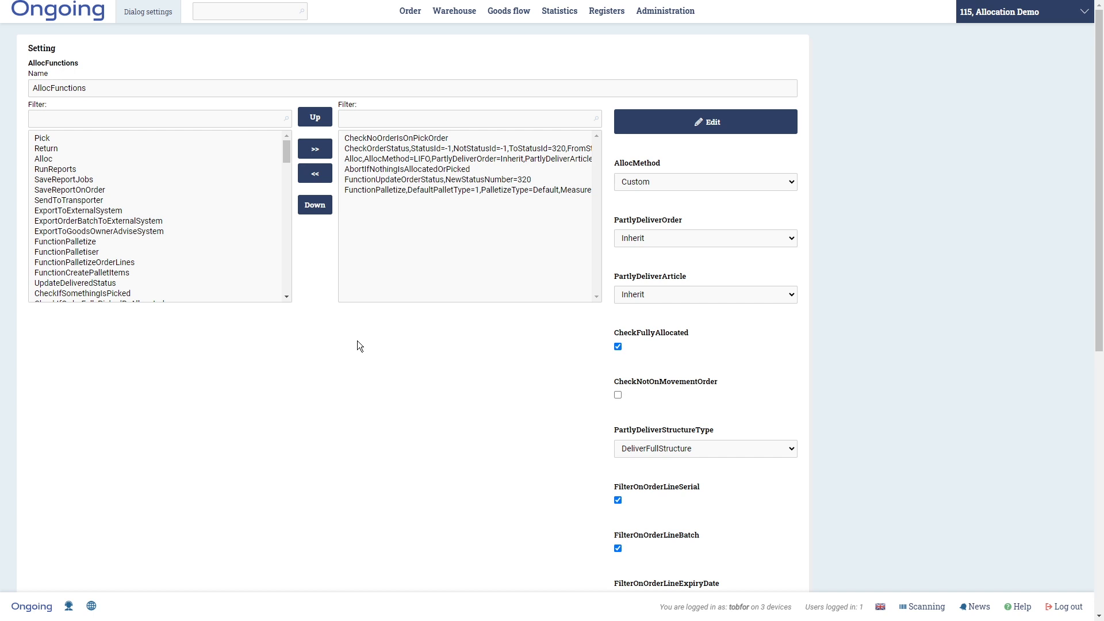